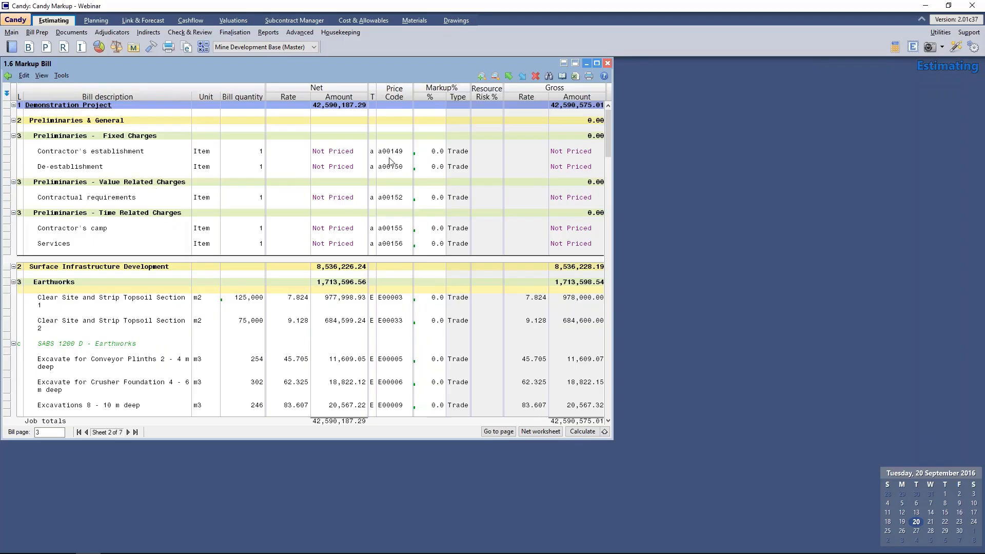
{"action": "right_click", "coordinate": [430, 98]}
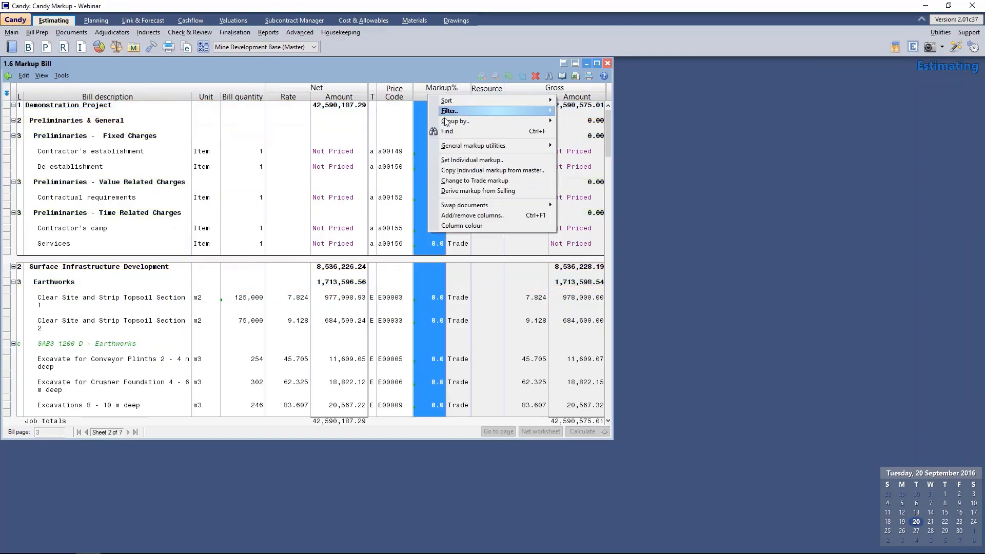
{"action": "mouse_move", "coordinate": [458, 147]}
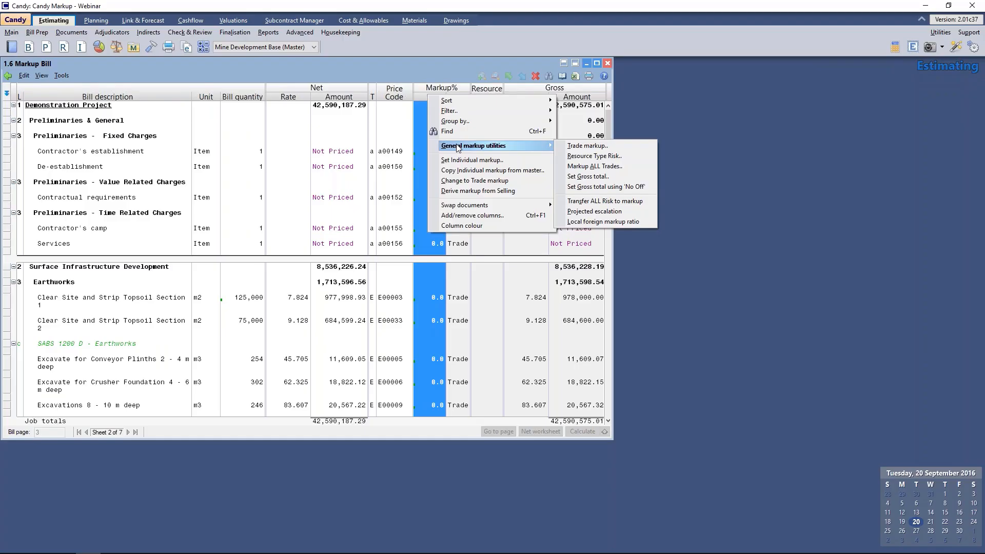
{"action": "left_click", "coordinate": [387, 160]}
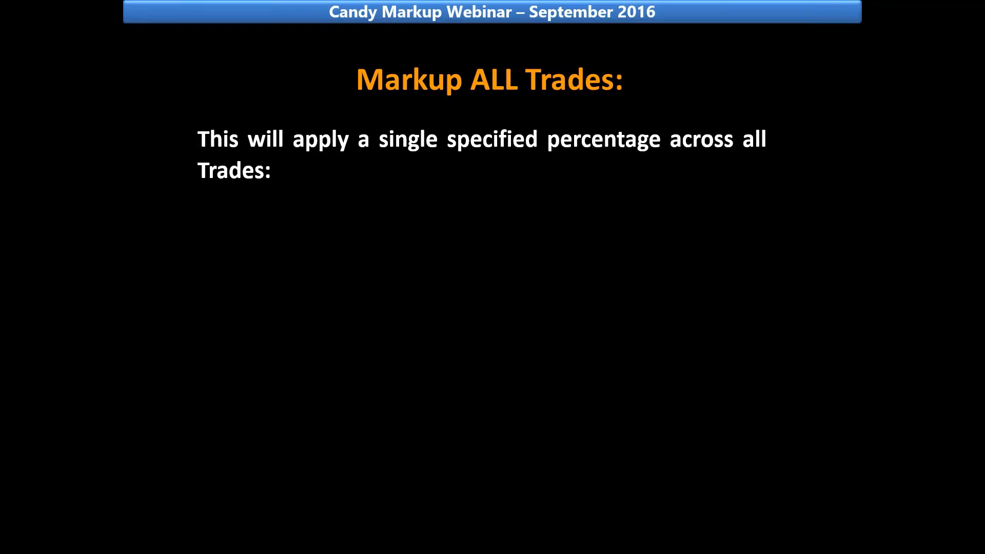
{"action": "key", "text": "Right"}
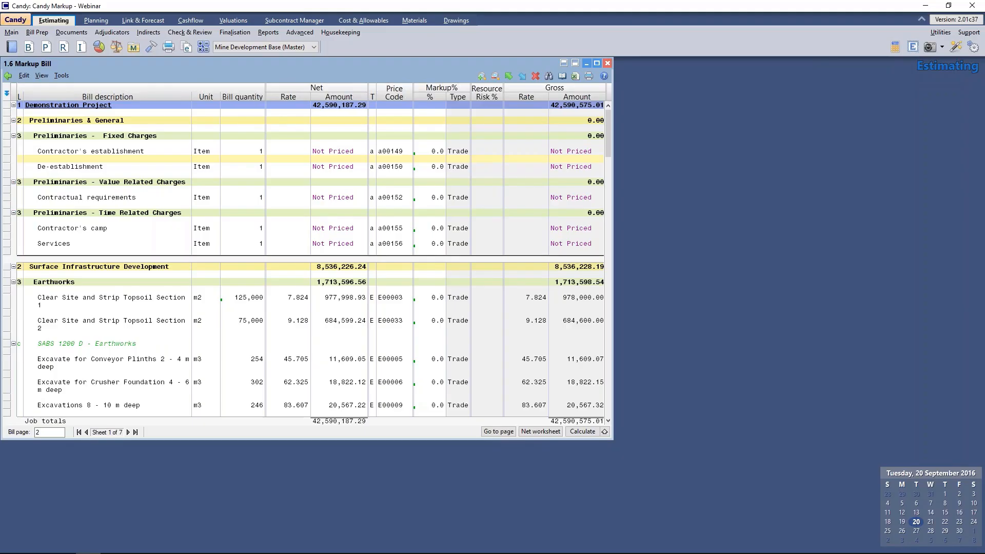
Apply a 12% markup to all trades in the Markup Bill while preserving flagged trade markups.
{"action": "right_click", "coordinate": [432, 97]}
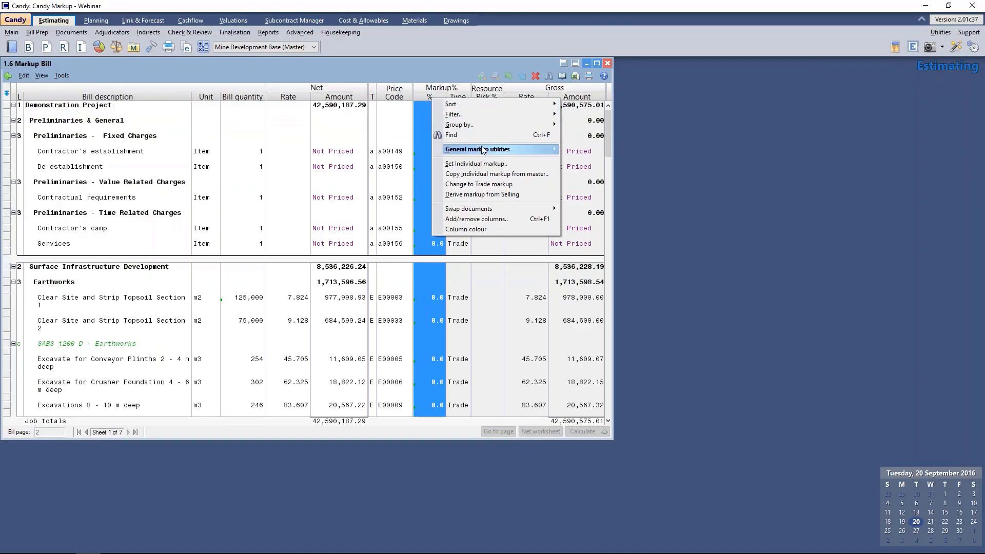
{"action": "mouse_move", "coordinate": [482, 150]}
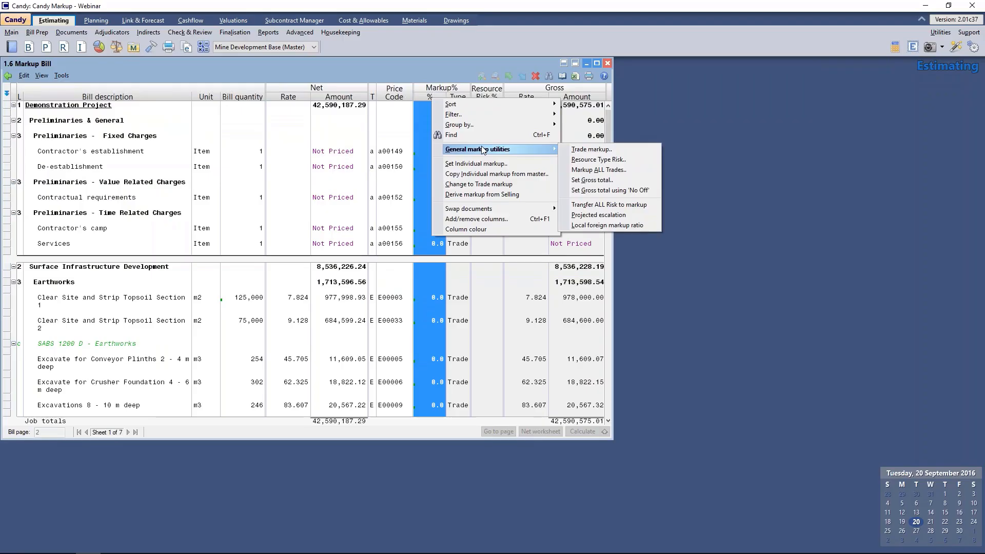
{"action": "left_click", "coordinate": [630, 170]}
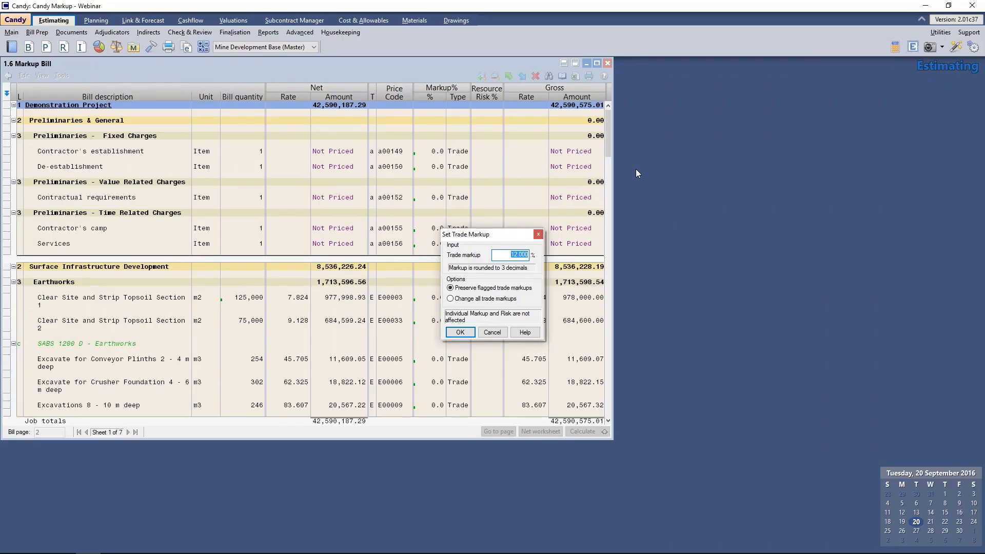
{"action": "left_click", "coordinate": [509, 255]}
{"action": "left_click", "coordinate": [460, 332]}
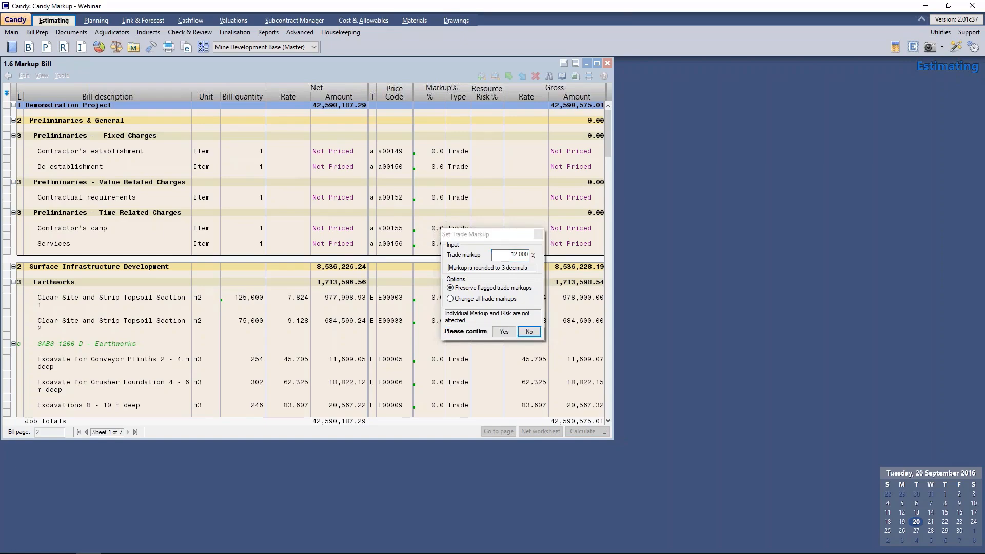
{"action": "left_click", "coordinate": [504, 332]}
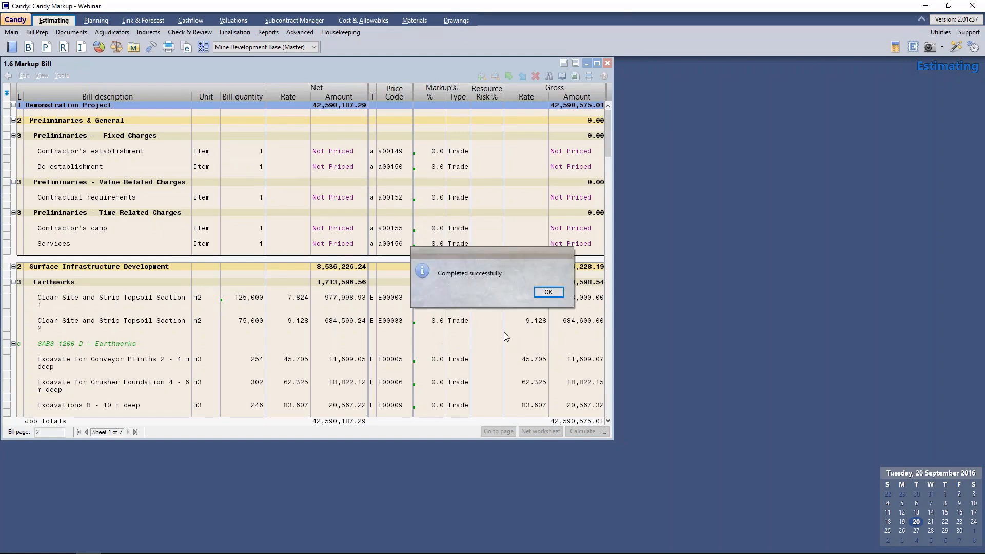
{"action": "left_click", "coordinate": [547, 293]}
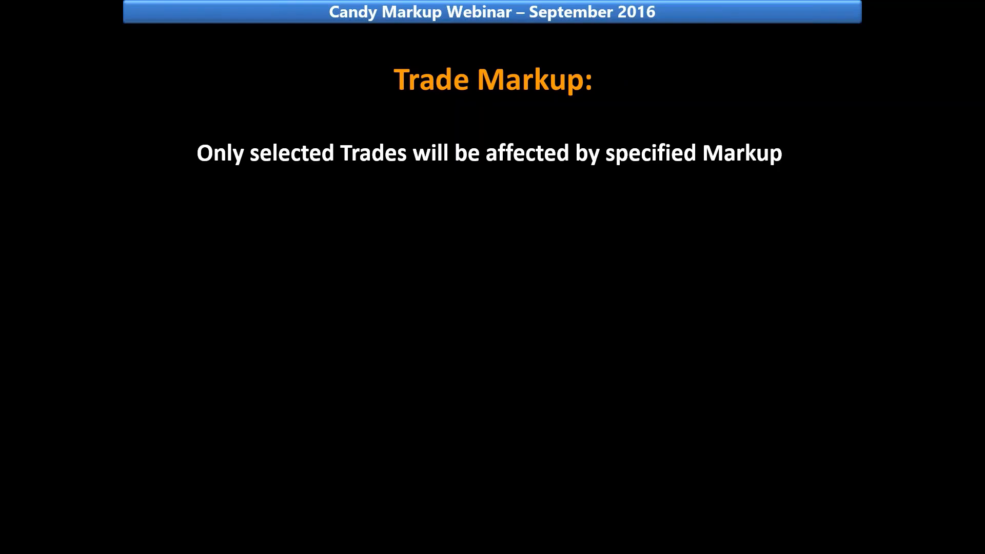
{"action": "key", "text": "Right"}
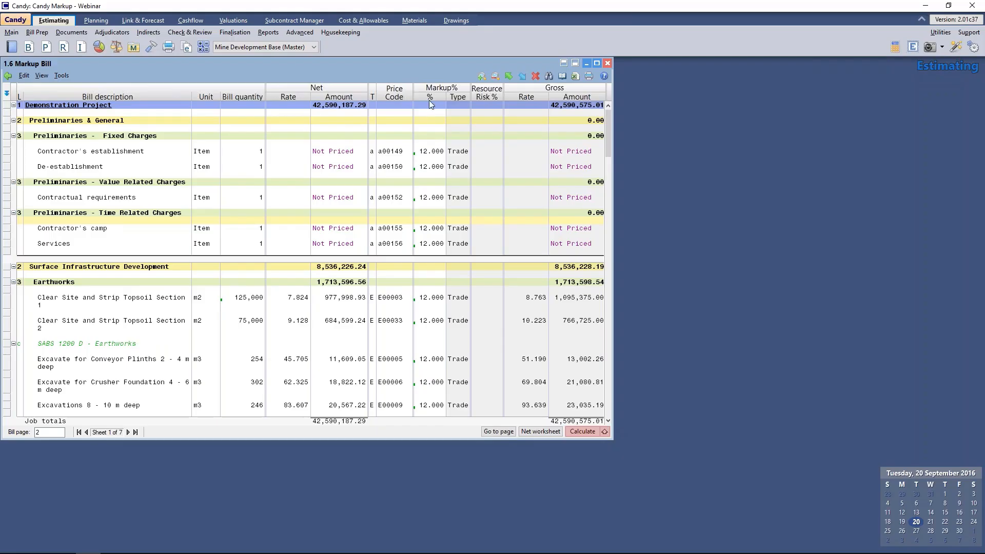
Set the markup of the Concrete trade to 15% using the Trade markup utility.
{"action": "right_click", "coordinate": [430, 100]}
{"action": "mouse_move", "coordinate": [463, 151]}
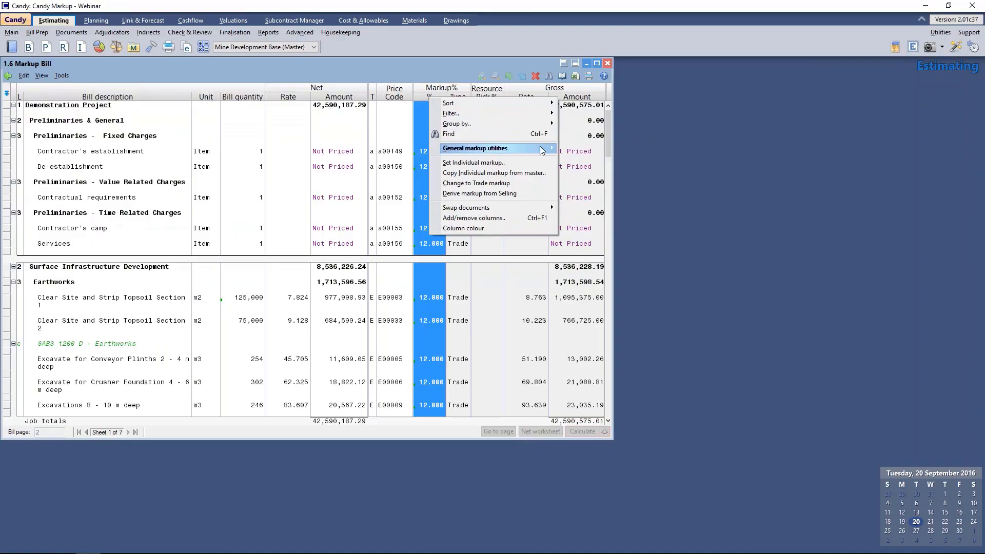
{"action": "mouse_move", "coordinate": [542, 150]}
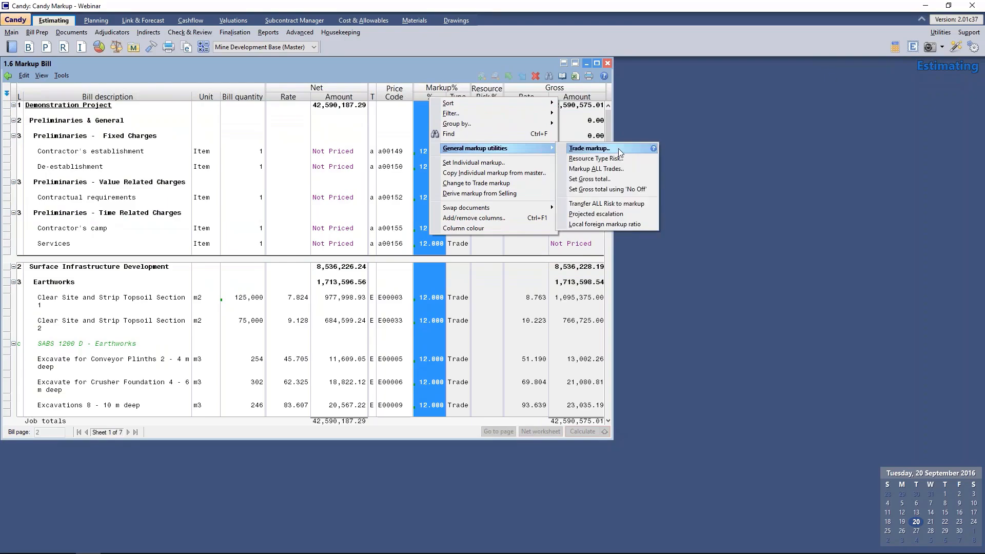
{"action": "left_click", "coordinate": [590, 149]}
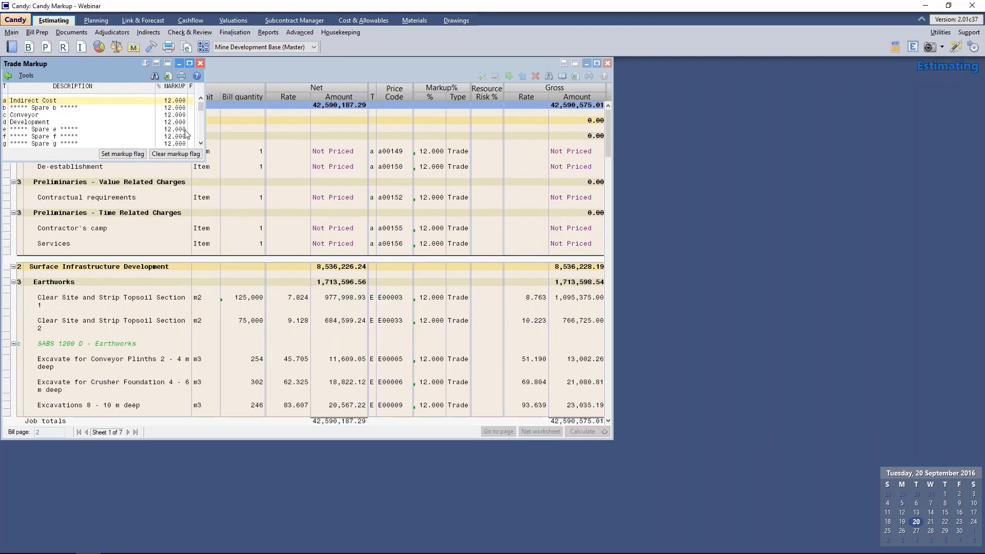
{"action": "left_click", "coordinate": [201, 143]}
{"action": "left_click", "coordinate": [201, 143]}
{"action": "left_click", "coordinate": [201, 143]}
{"action": "left_click", "coordinate": [201, 142]}
{"action": "left_click", "coordinate": [201, 143]}
{"action": "left_click", "coordinate": [202, 142]}
{"action": "left_click", "coordinate": [201, 142]}
{"action": "left_click", "coordinate": [201, 143]}
{"action": "left_click", "coordinate": [201, 143]}
{"action": "left_click", "coordinate": [201, 143]}
{"action": "left_click", "coordinate": [201, 142]}
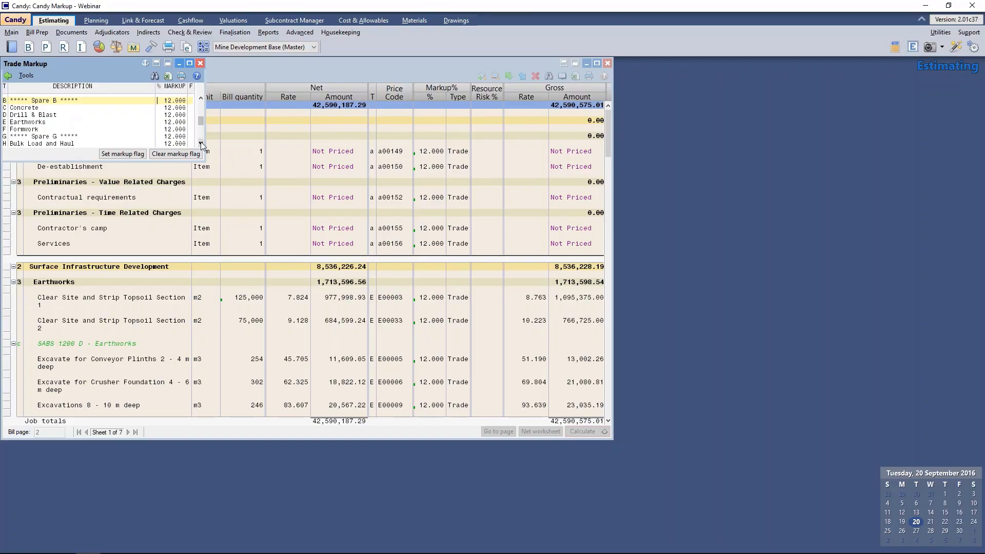
{"action": "left_click", "coordinate": [163, 123]}
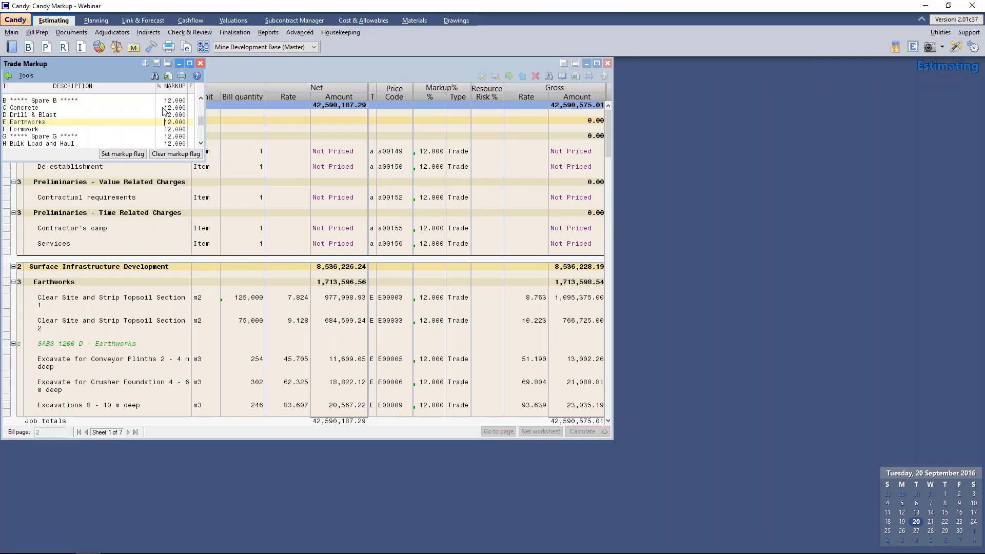
{"action": "left_click", "coordinate": [170, 109]}
{"action": "type", "text": "15"}
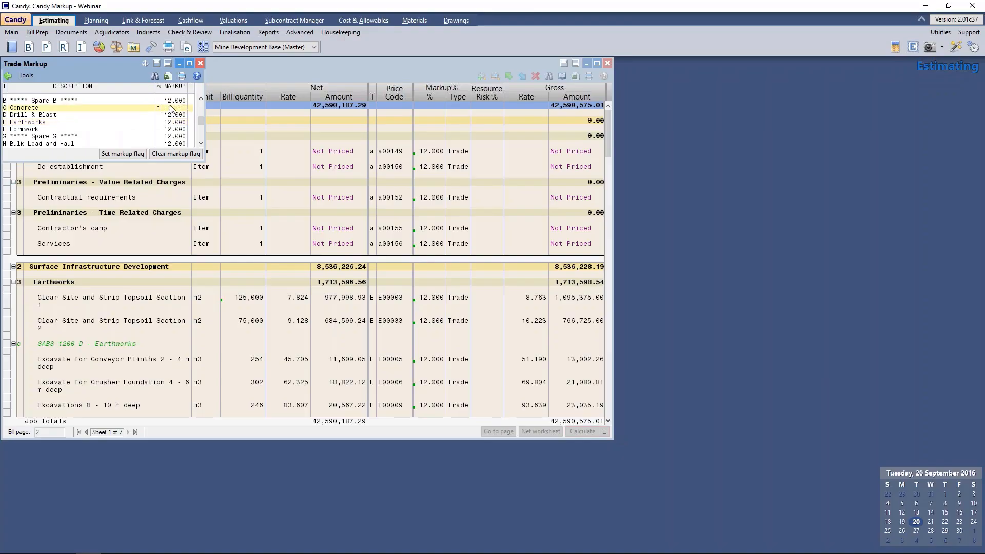
{"action": "key", "text": "Return"}
{"action": "left_click", "coordinate": [200, 63]}
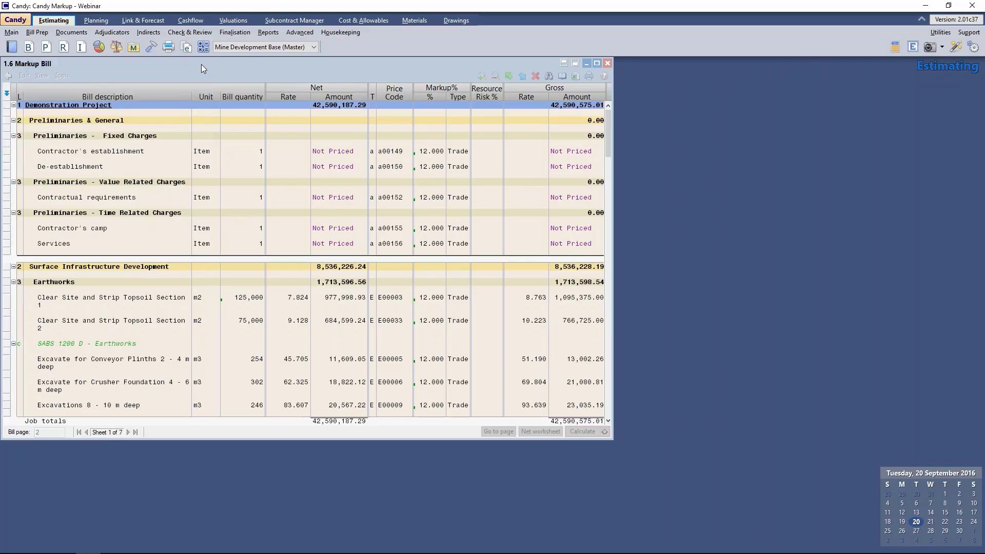
Give the Clear Site and Strip Topsoil Section 1 item an individual markup of 15.00%.
{"action": "left_click", "coordinate": [431, 304]}
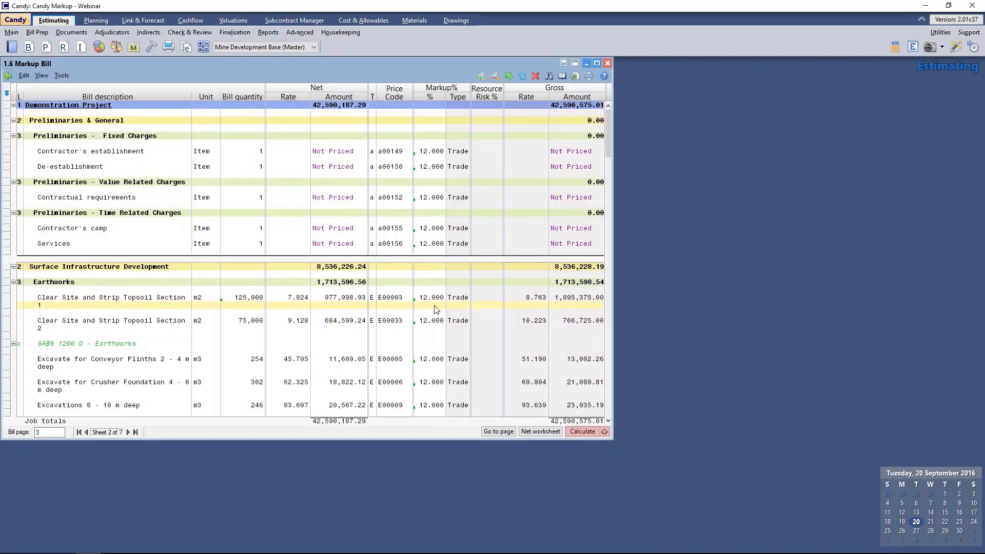
{"action": "left_click", "coordinate": [437, 329]}
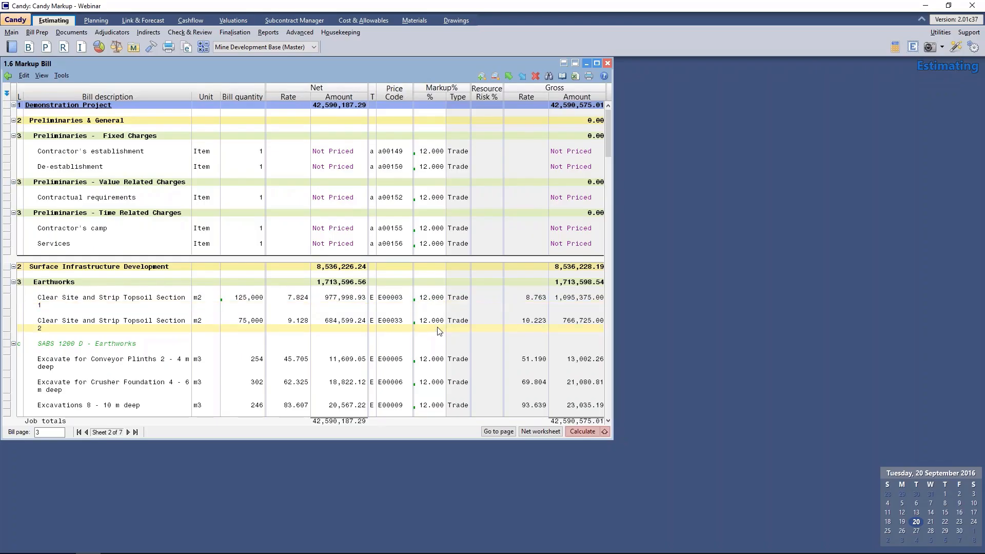
{"action": "left_click_drag", "start_coordinate": [607, 136], "coordinate": [608, 156]}
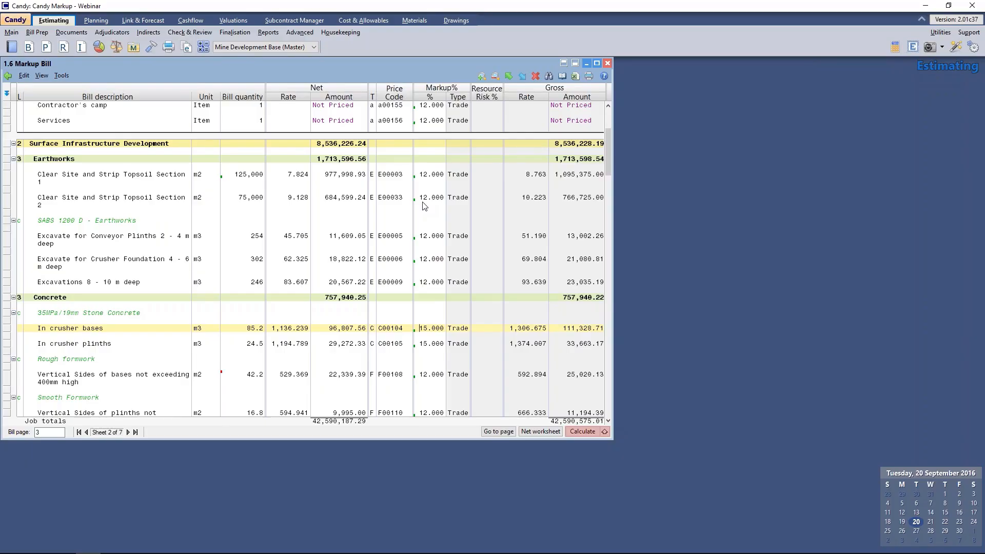
{"action": "left_click", "coordinate": [418, 178]}
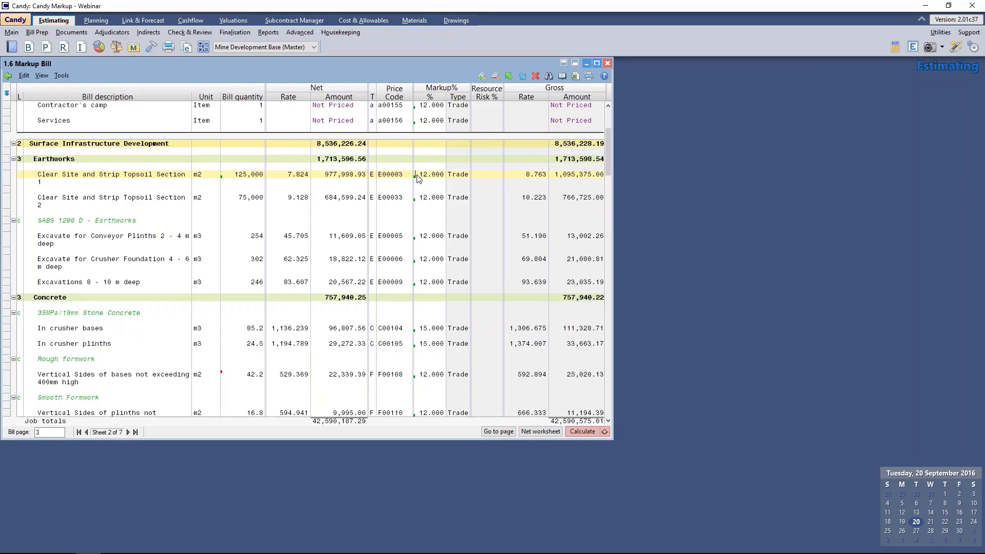
{"action": "type", "text": "1"}
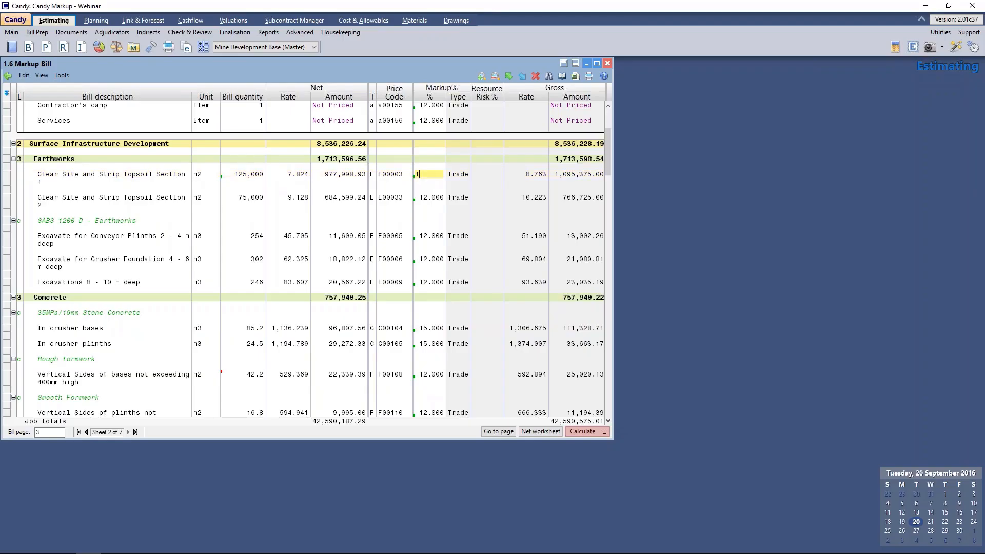
{"action": "type", "text": "5.00"}
{"action": "key", "text": "Return"}
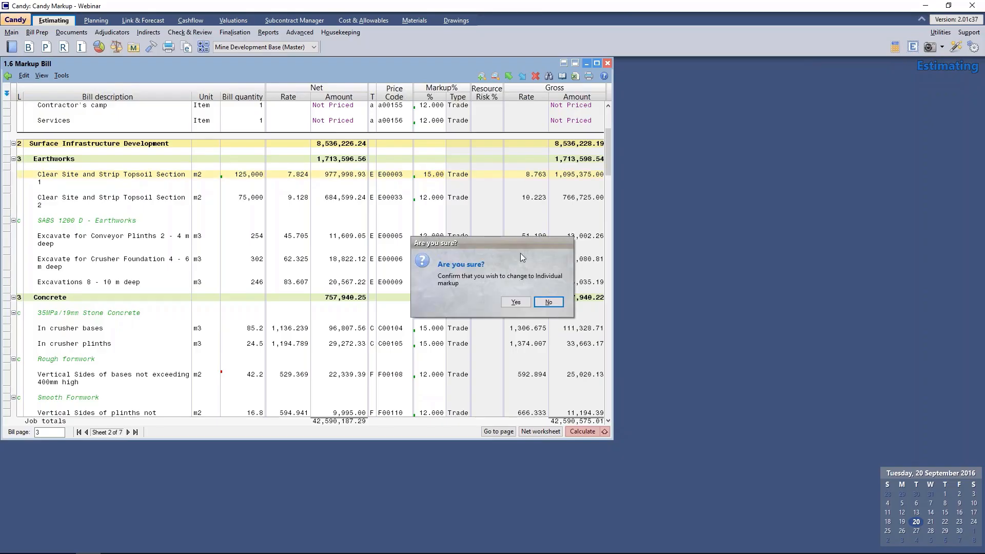
{"action": "left_click", "coordinate": [515, 302]}
{"action": "left_click", "coordinate": [451, 177]}
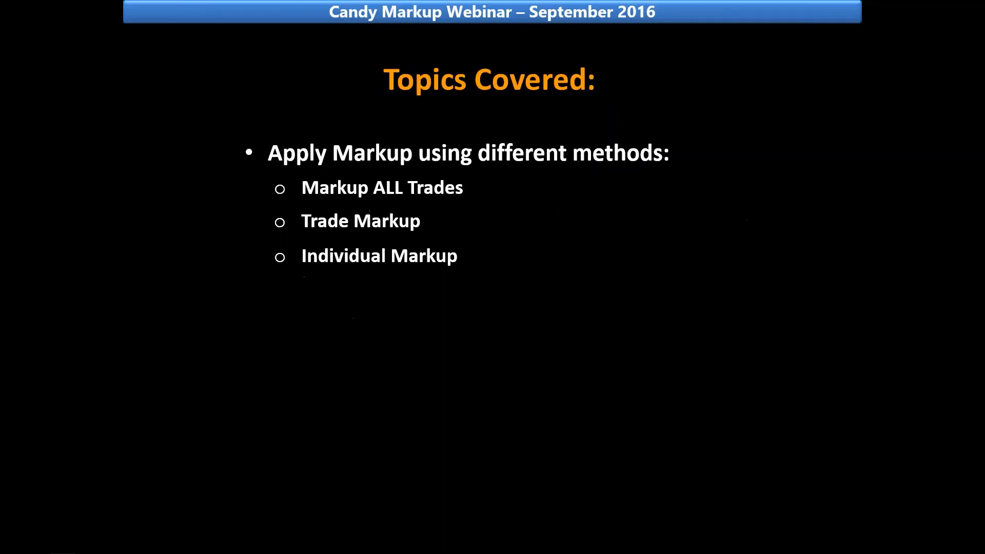
{"action": "key", "text": "Right"}
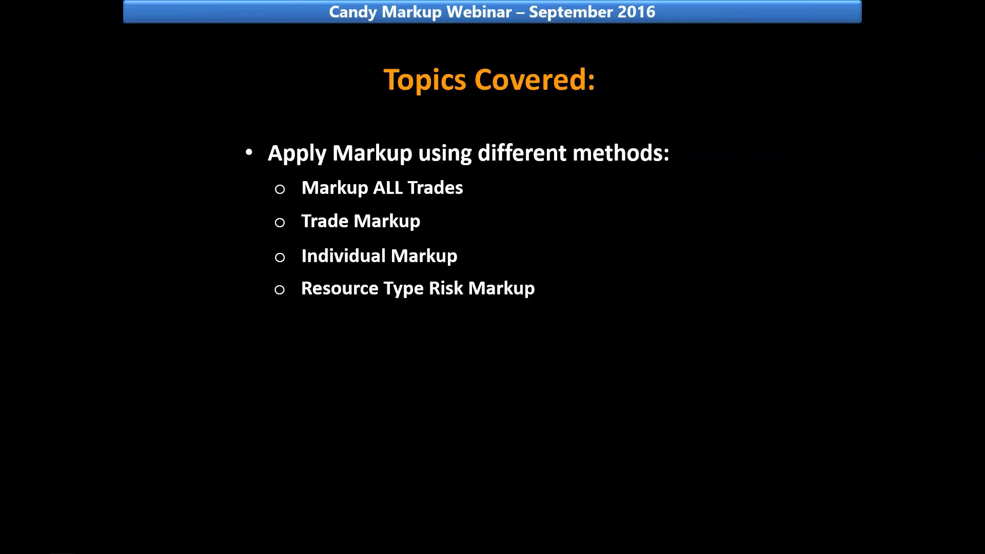
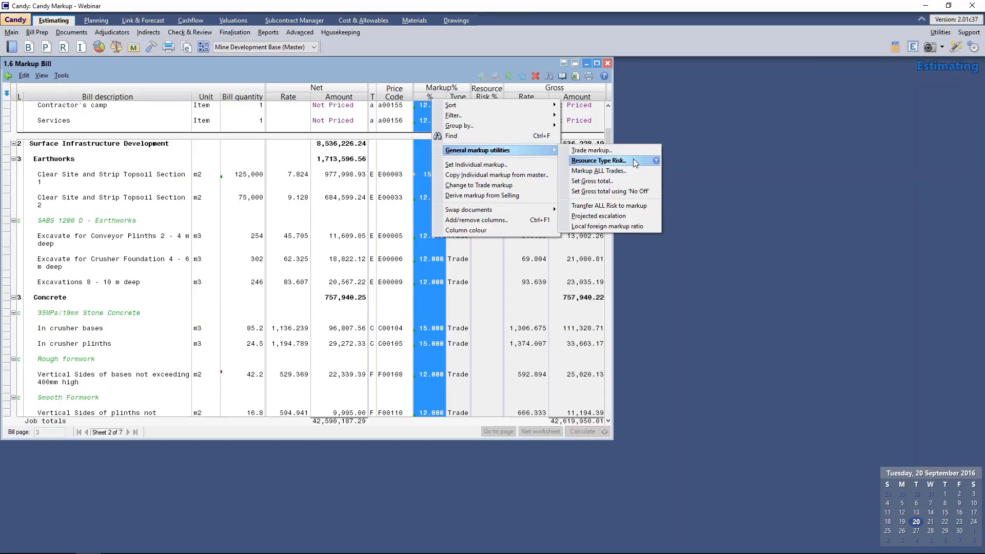
Set the resource type risk markup for Labour to 6.5%.
{"action": "left_click", "coordinate": [633, 160]}
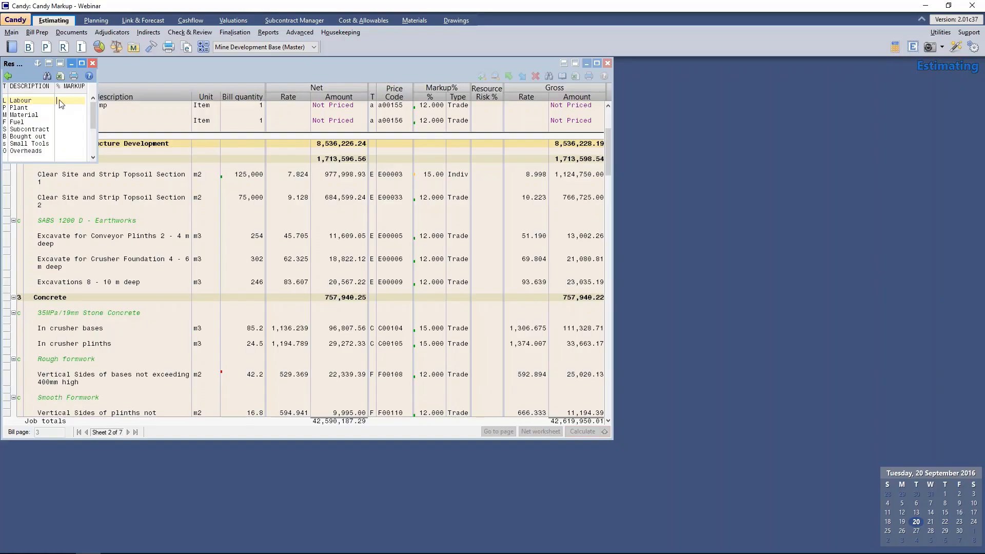
{"action": "type", "text": "6.5"}
{"action": "left_click", "coordinate": [93, 64]}
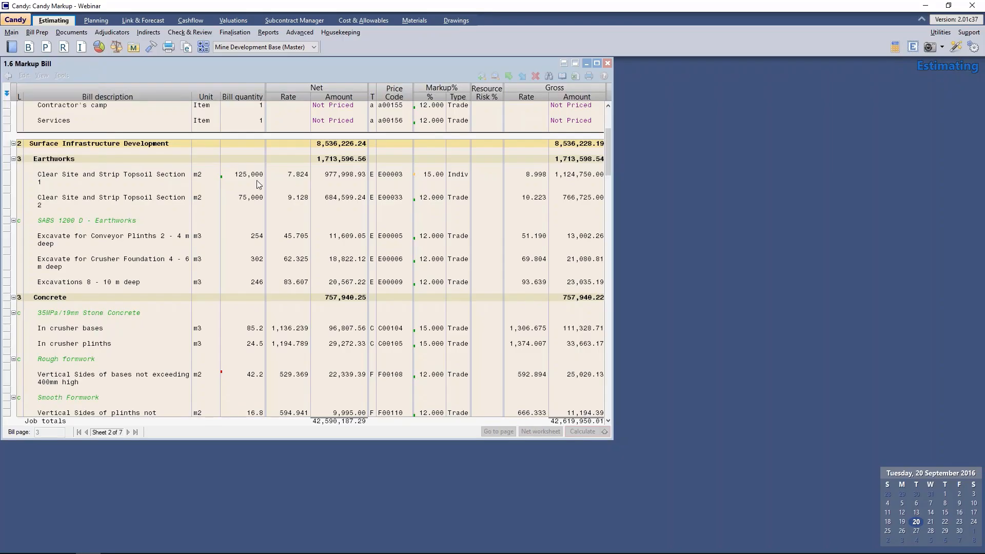
{"action": "left_click", "coordinate": [485, 206]}
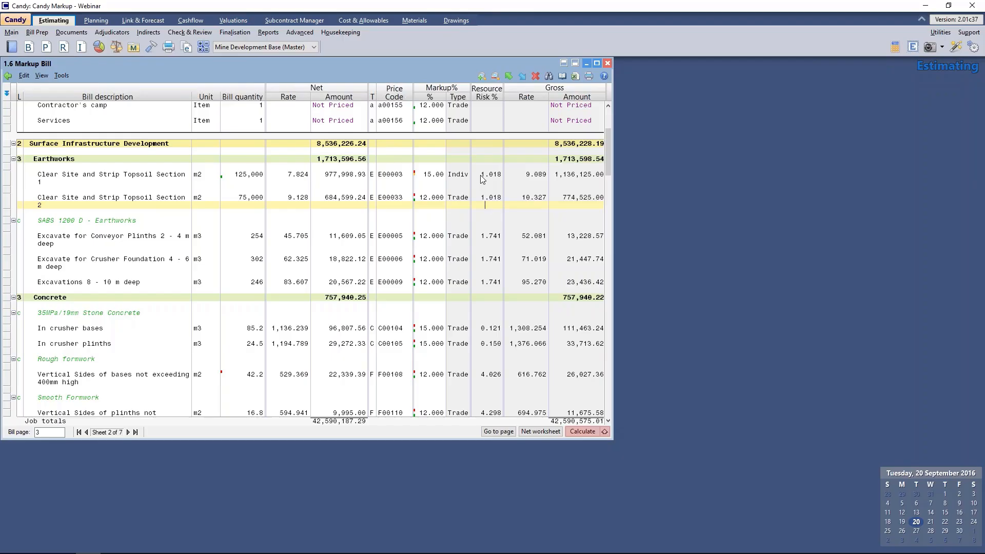
Change the whole markup column from individual to trade markup and recalculate the bill totals.
{"action": "right_click", "coordinate": [431, 101]}
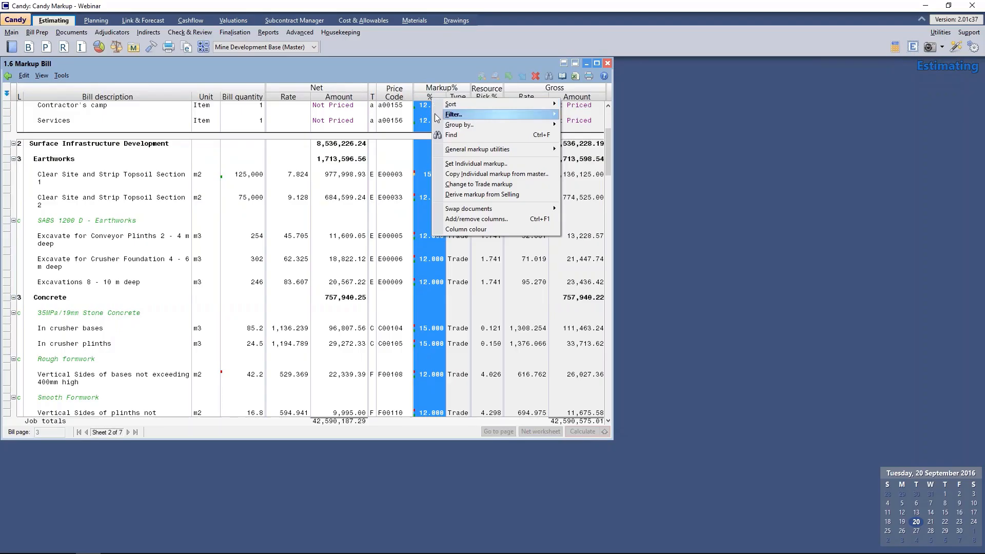
{"action": "left_click", "coordinate": [521, 186]}
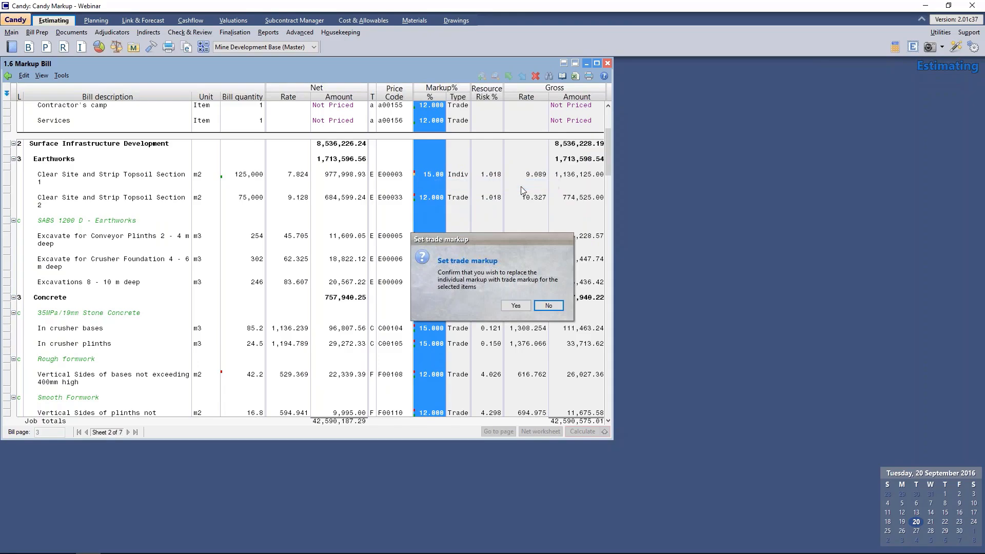
{"action": "left_click", "coordinate": [519, 305]}
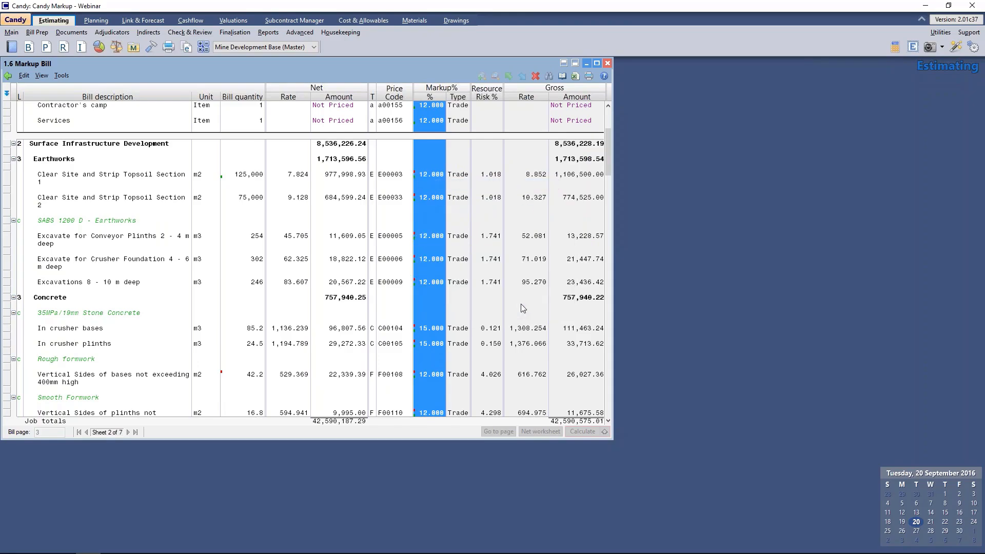
{"action": "left_click", "coordinate": [421, 178]}
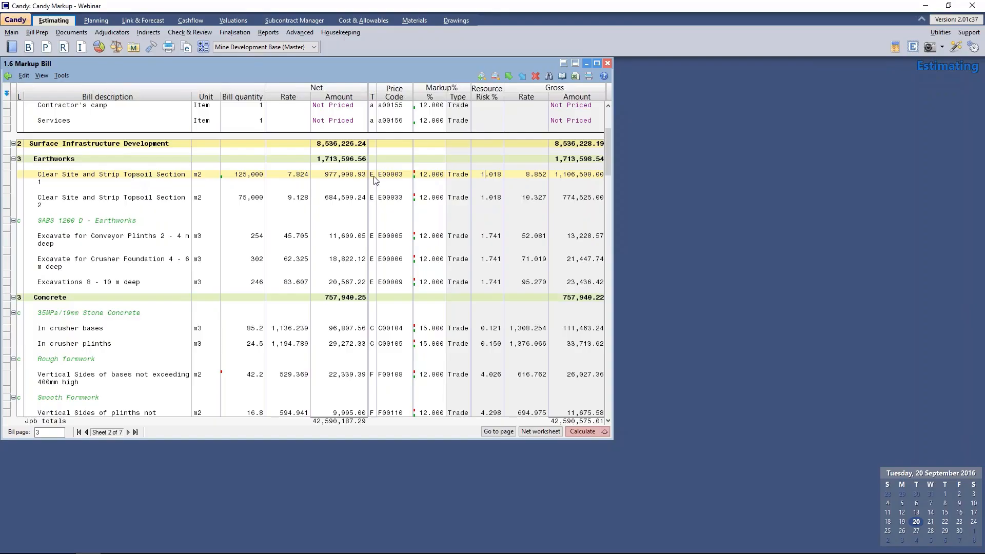
{"action": "mouse_move", "coordinate": [421, 176]}
{"action": "left_click", "coordinate": [575, 433]}
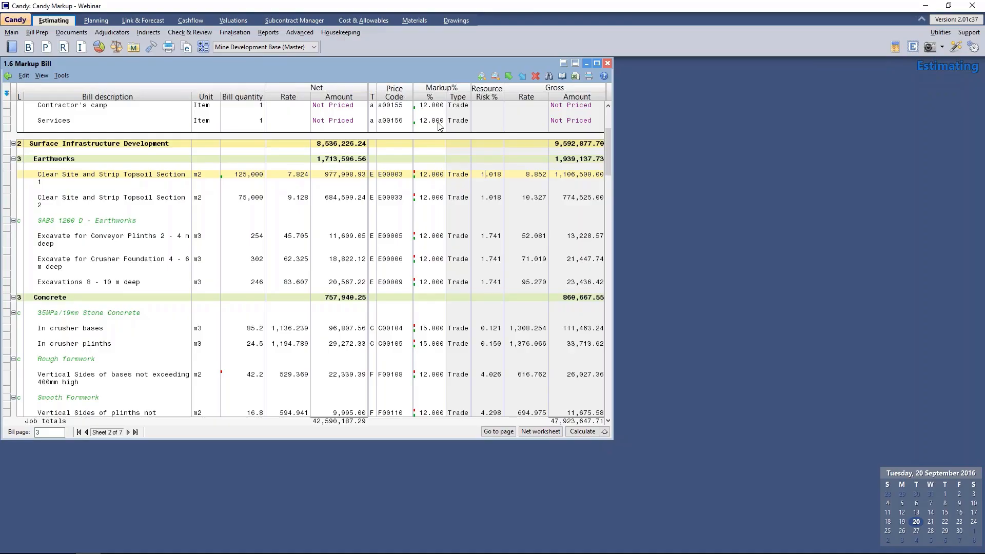
Set the bill's required gross total to 48156914 and let the trade markups be adjusted to attain it.
{"action": "right_click", "coordinate": [426, 102]}
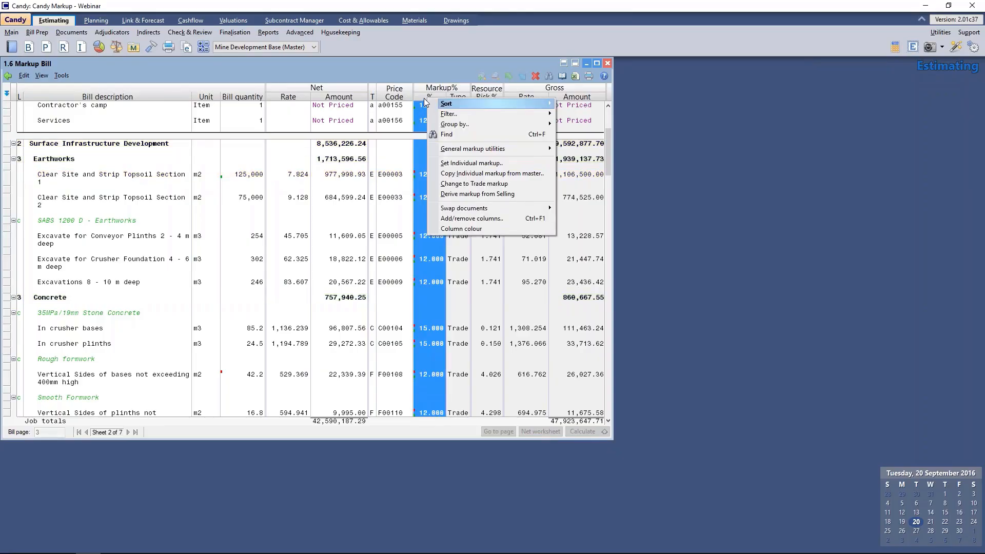
{"action": "mouse_move", "coordinate": [455, 150]}
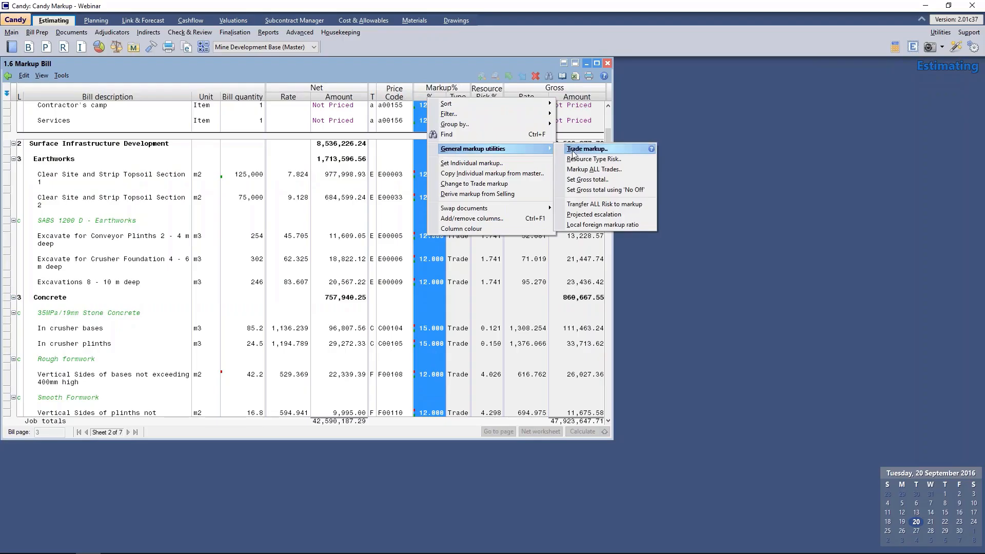
{"action": "left_click", "coordinate": [617, 179]}
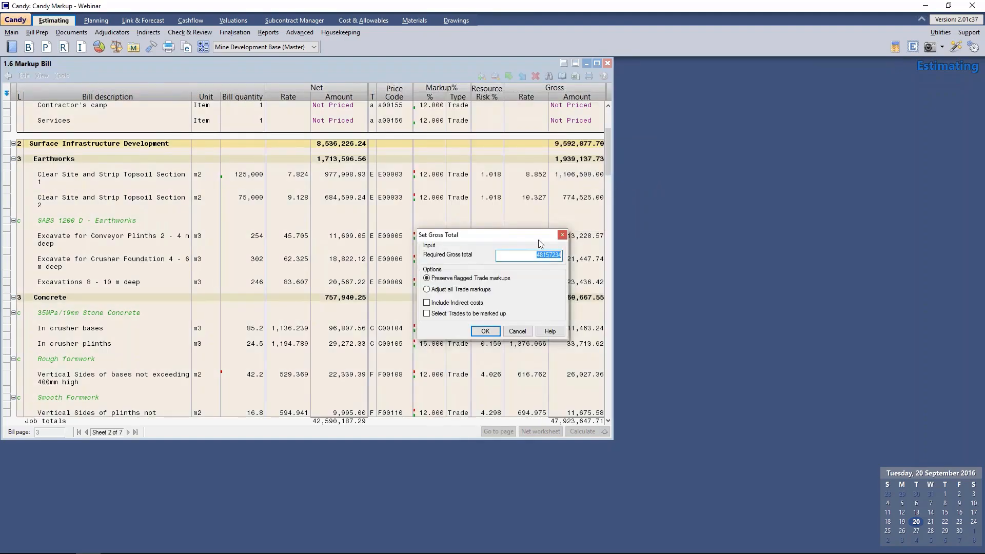
{"action": "left_click_drag", "start_coordinate": [537, 254], "coordinate": [572, 252]}
{"action": "key", "text": "BackSpace"}
{"action": "type", "text": "156914"}
{"action": "left_click", "coordinate": [490, 333]}
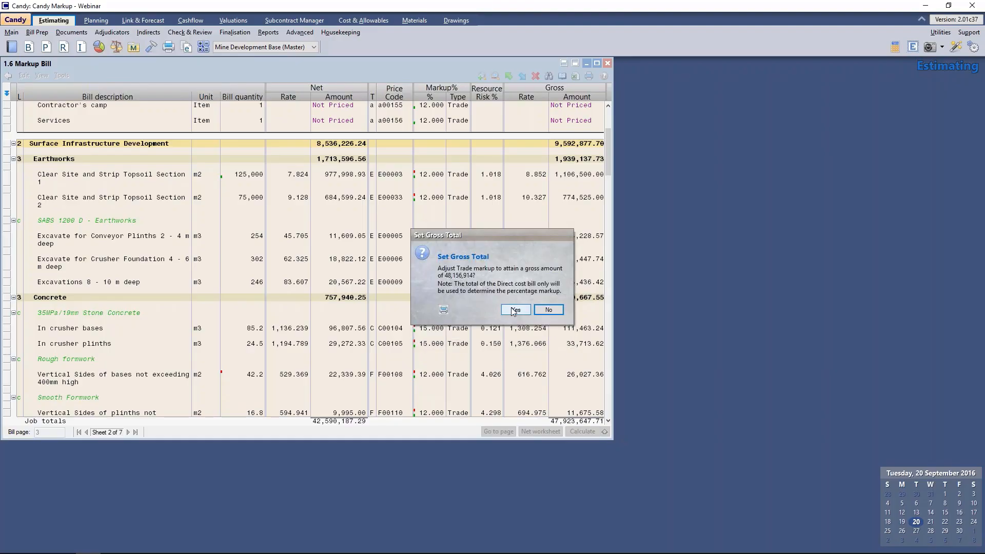
{"action": "left_click", "coordinate": [515, 309]}
{"action": "left_click", "coordinate": [548, 293]}
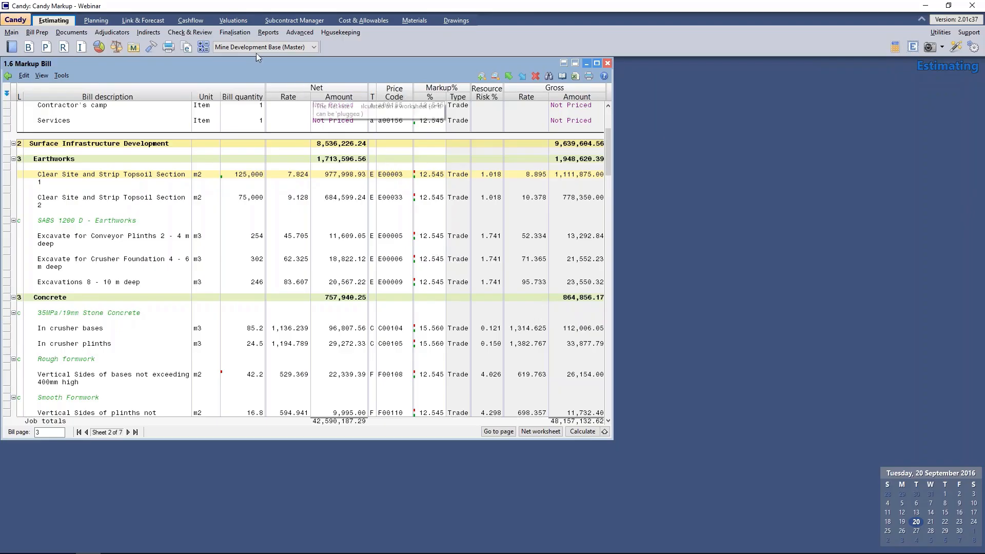
{"action": "left_click", "coordinate": [232, 33]}
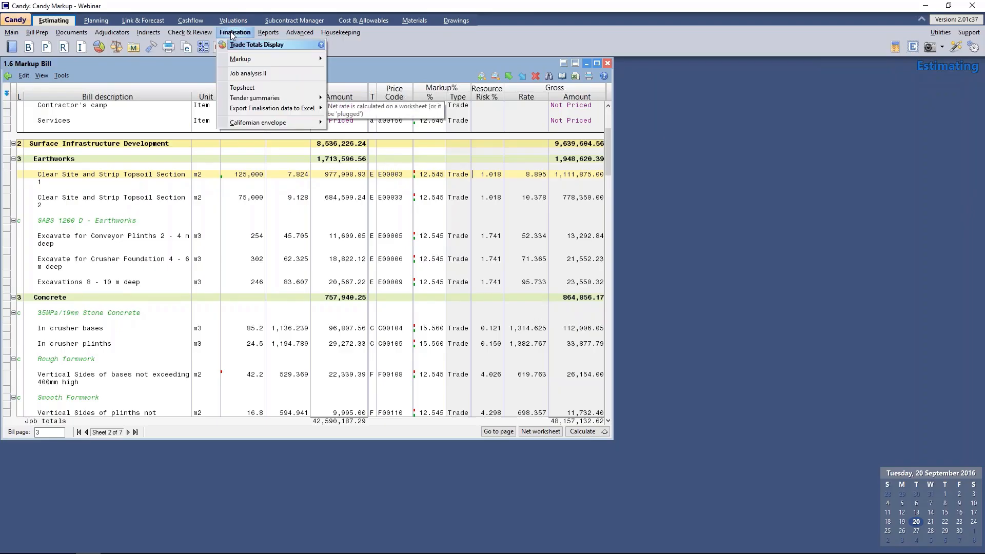
{"action": "mouse_move", "coordinate": [257, 62]}
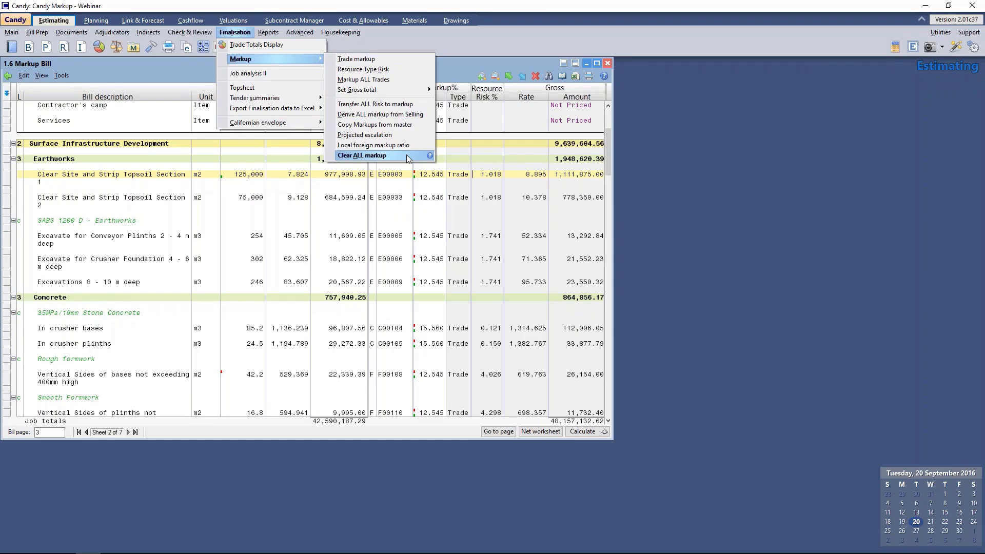
{"action": "left_click", "coordinate": [421, 179]}
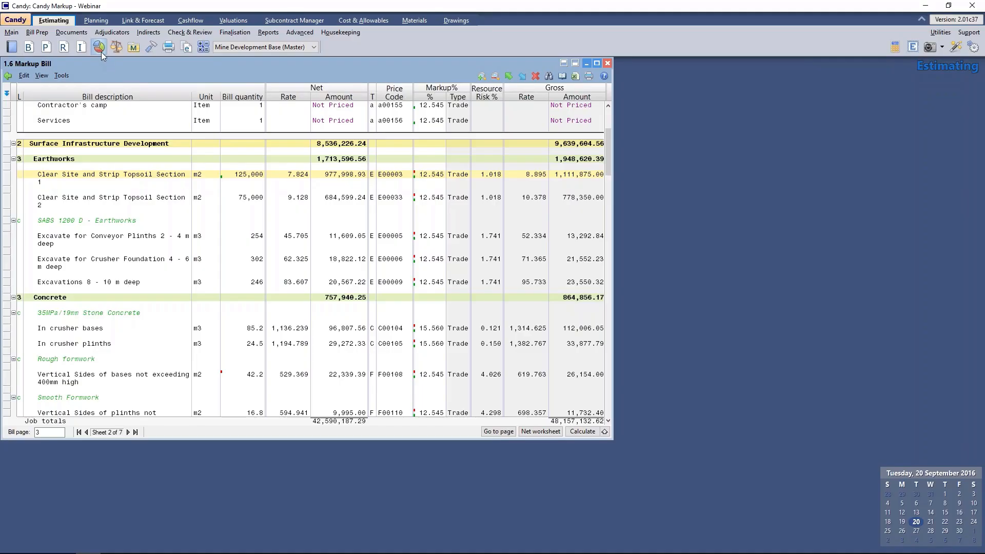
Display the gross trade totals for the direct cost bill only and show them as markup and risk amounts.
{"action": "left_click", "coordinate": [101, 52]}
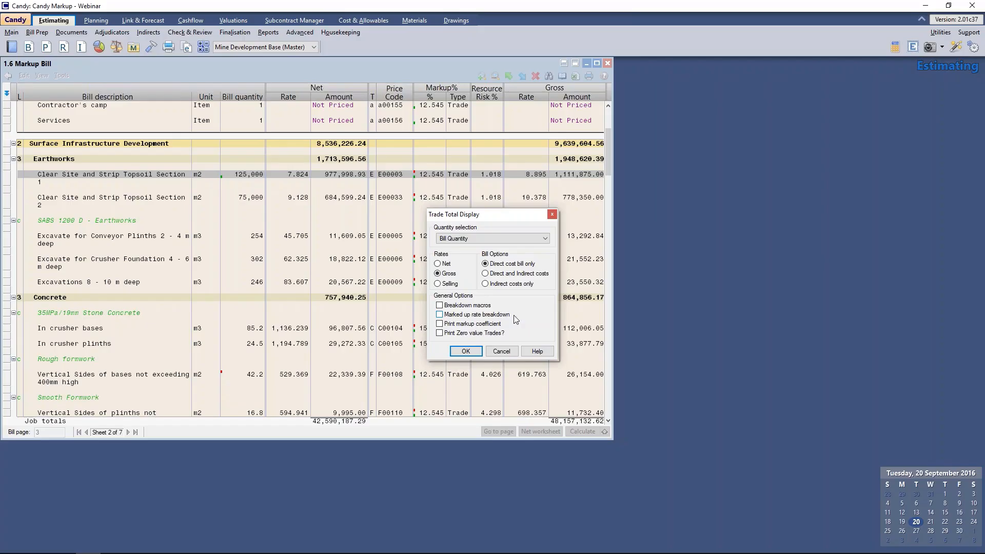
{"action": "left_click", "coordinate": [466, 351]}
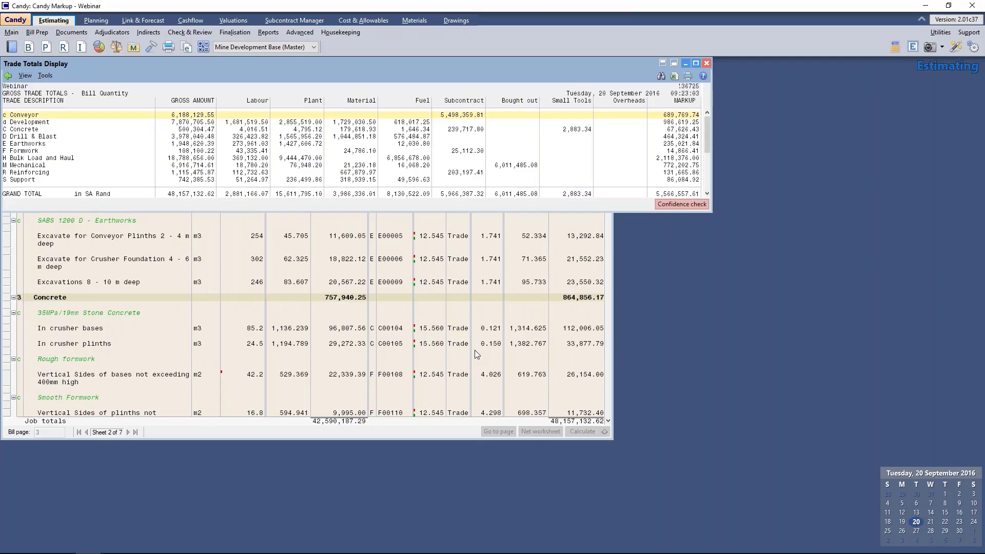
{"action": "left_click", "coordinate": [25, 77]}
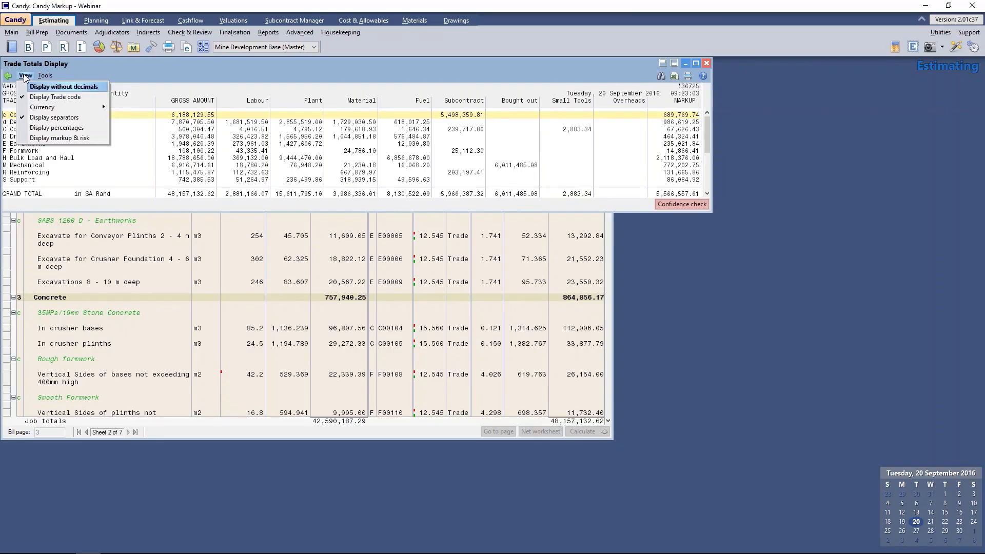
{"action": "left_click", "coordinate": [94, 137]}
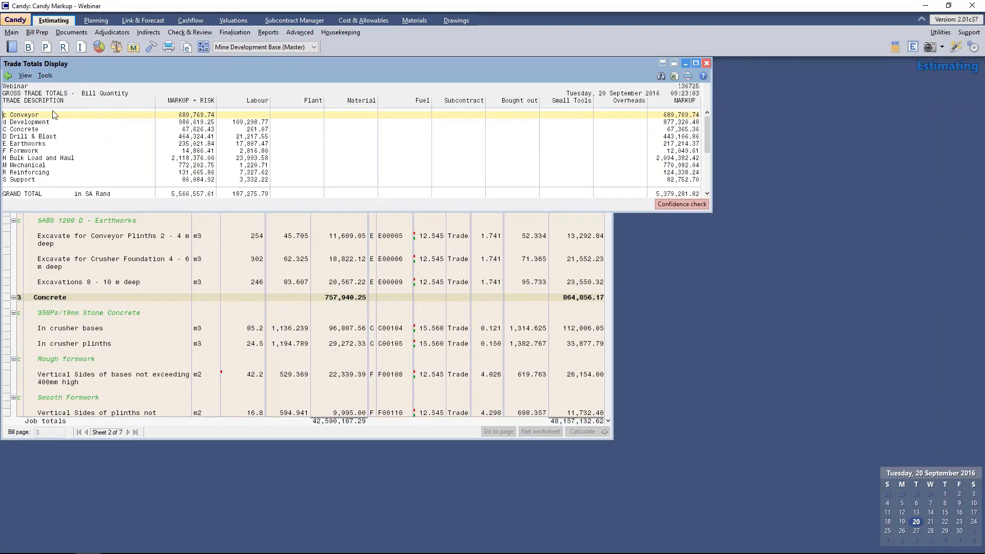
Turn off the markup and risk display in the trade totals and show the totals as percentages.
{"action": "left_click", "coordinate": [24, 76]}
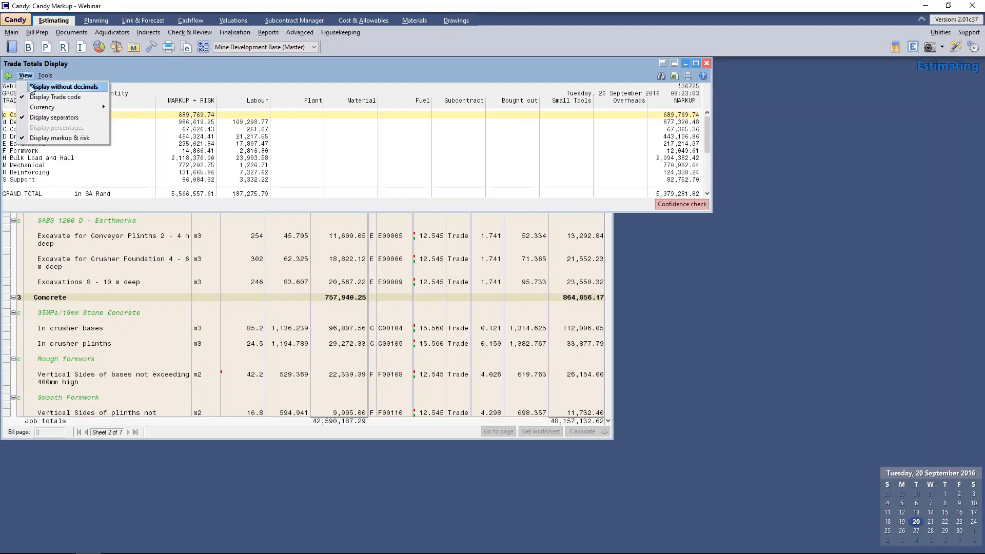
{"action": "left_click", "coordinate": [54, 139]}
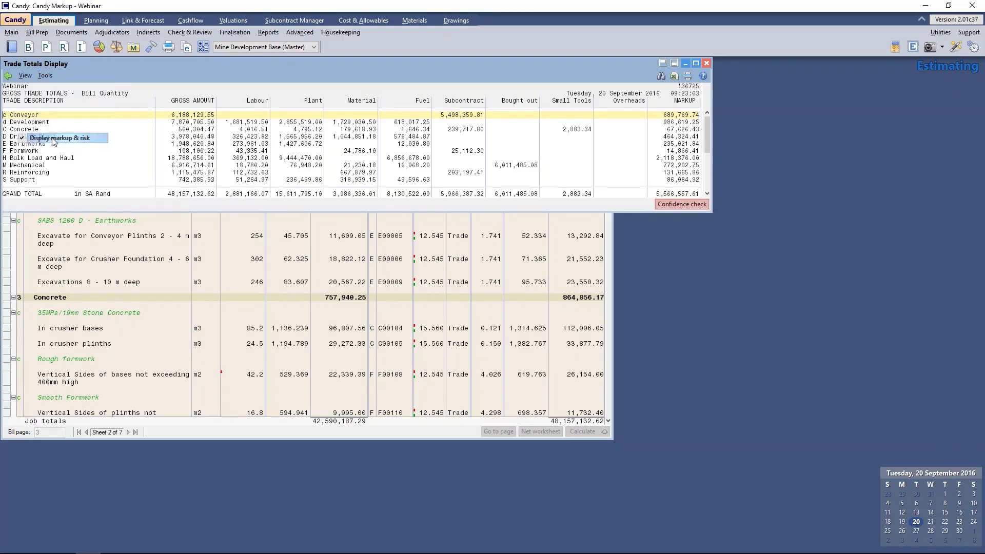
{"action": "left_click", "coordinate": [27, 77]}
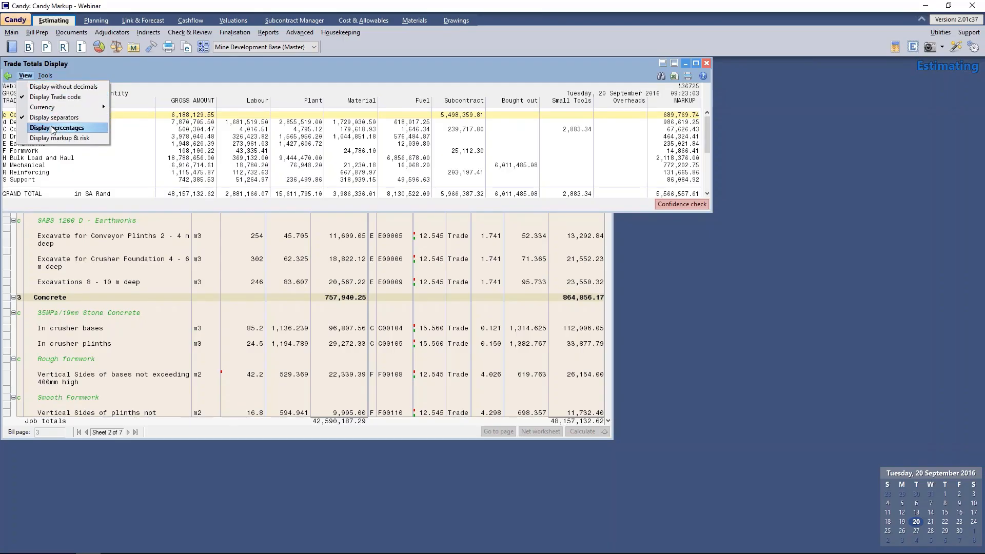
{"action": "left_click", "coordinate": [94, 128]}
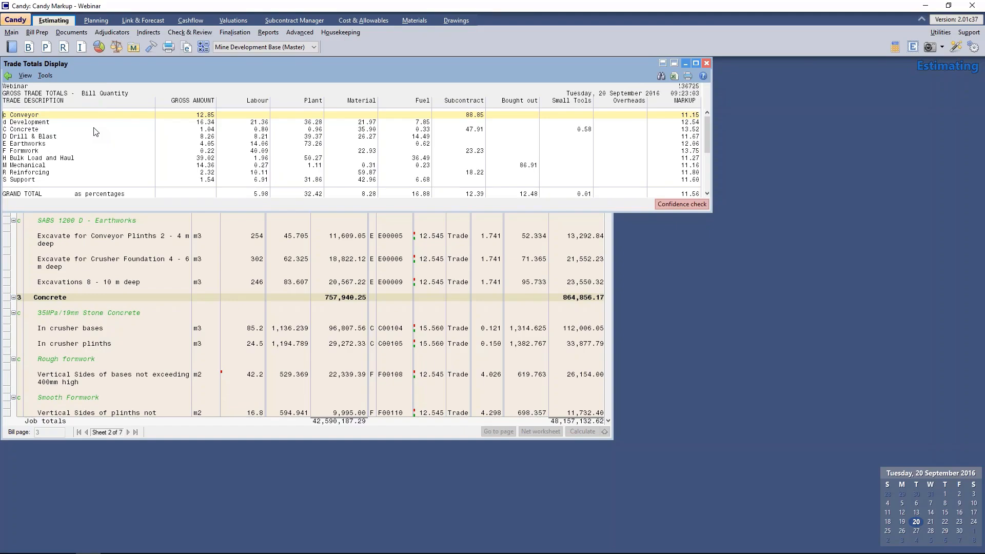
Redisplay the gross trade totals with the marked up rate breakdown option enabled.
{"action": "left_click", "coordinate": [101, 47]}
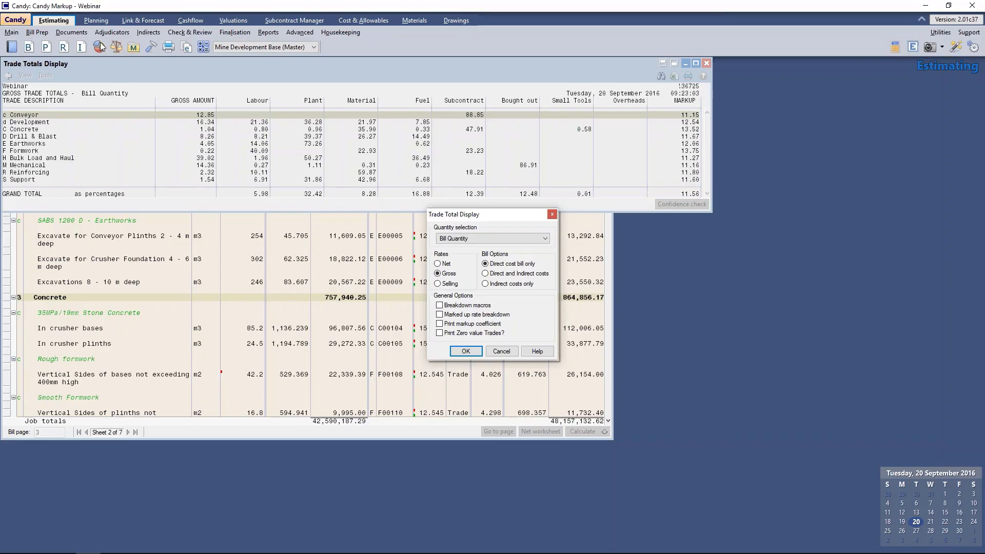
{"action": "left_click", "coordinate": [450, 315]}
{"action": "left_click", "coordinate": [465, 352]}
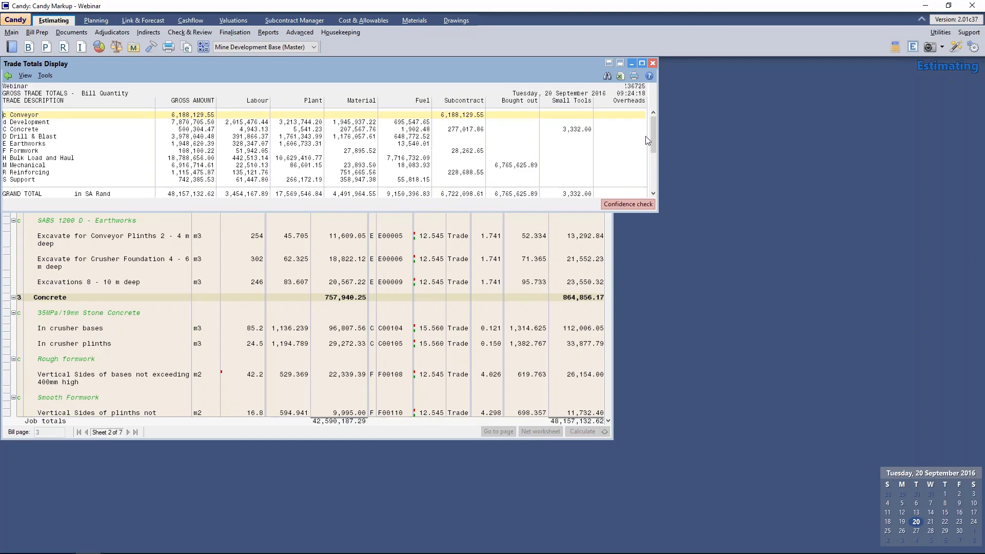
Redisplay the gross trade totals with the marked up rate breakdown off and the markup coefficient printed.
{"action": "left_click", "coordinate": [99, 50]}
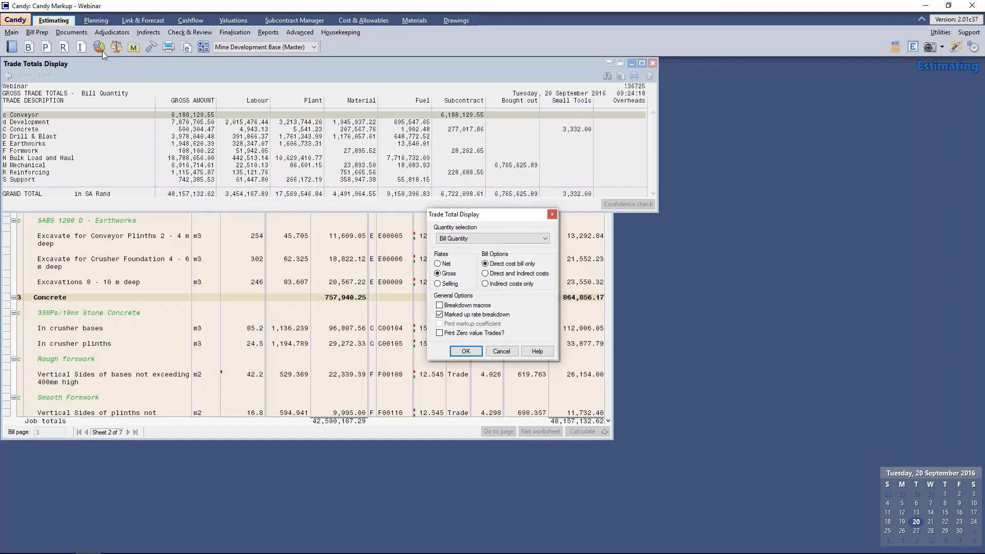
{"action": "left_click", "coordinate": [441, 314]}
{"action": "left_click", "coordinate": [439, 324]}
{"action": "left_click", "coordinate": [465, 350]}
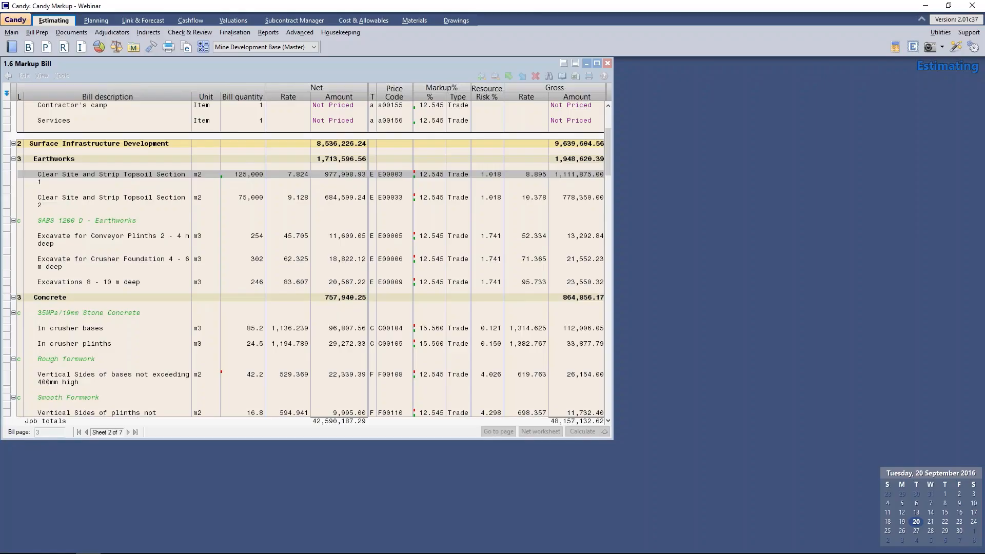
Preview the BOQ - Carried fwd / Brought fwd - Gross report despite the number fitting problem, view its second page and close the preview.
{"action": "left_click", "coordinate": [168, 47]}
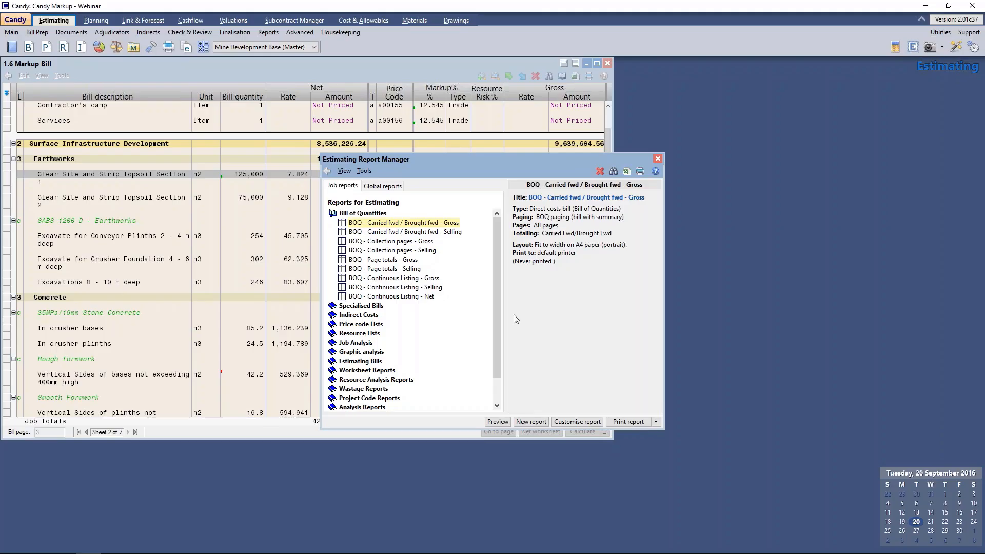
{"action": "left_click", "coordinate": [496, 422]}
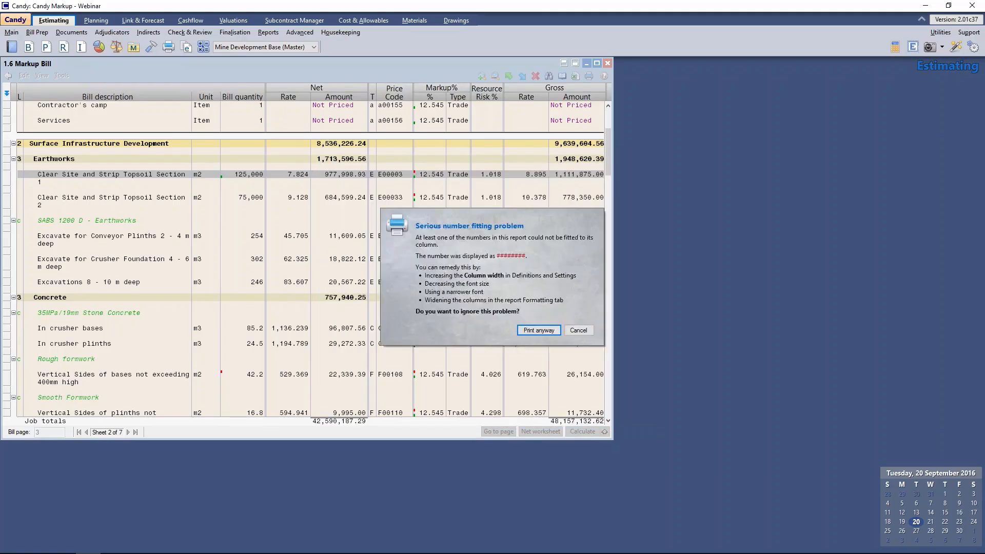
{"action": "left_click", "coordinate": [538, 329]}
{"action": "left_click", "coordinate": [538, 329]}
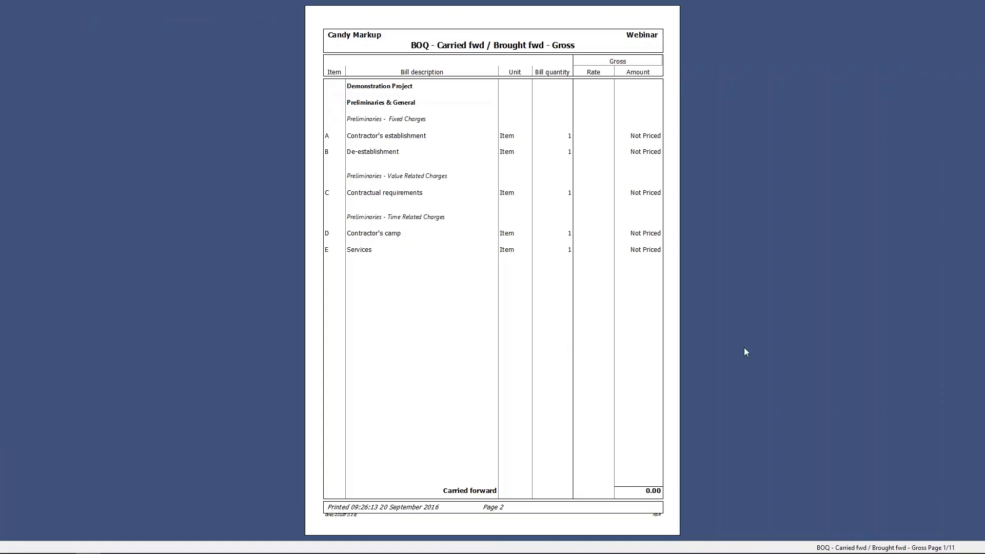
{"action": "right_click", "coordinate": [629, 325]}
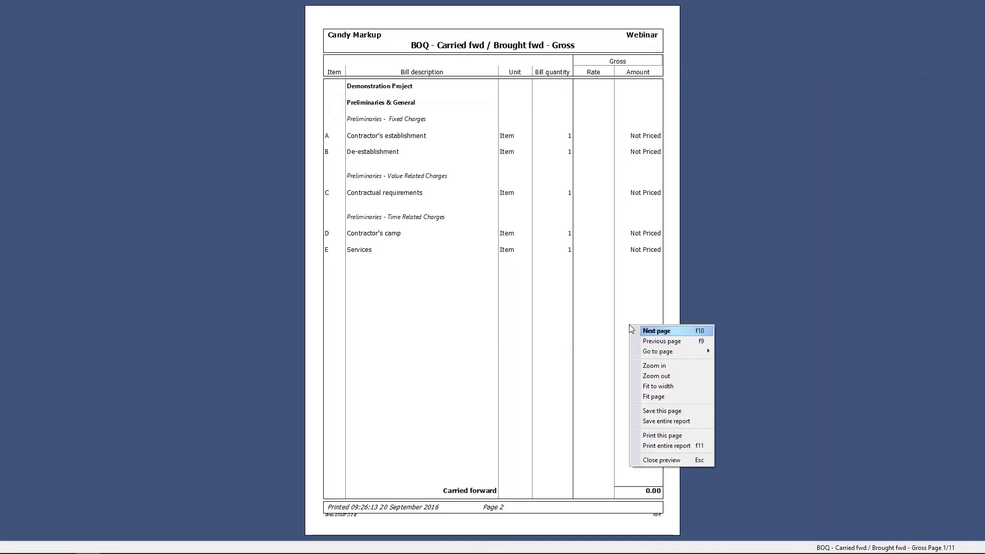
{"action": "left_click", "coordinate": [660, 330]}
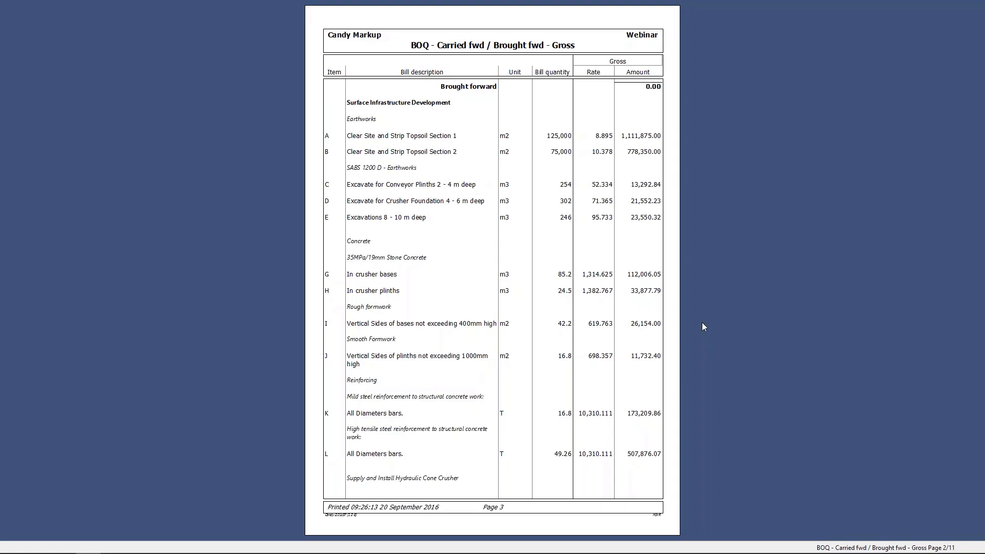
{"action": "key", "text": "Escape"}
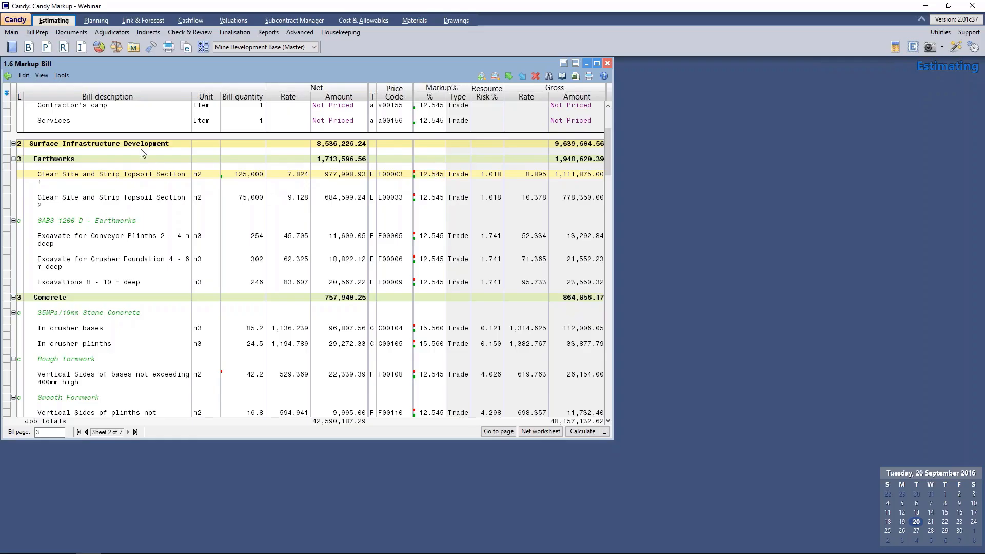
Open the 1.7 Selling bill of quantities document from the Bill Pricing documents.
{"action": "left_click", "coordinate": [12, 48]}
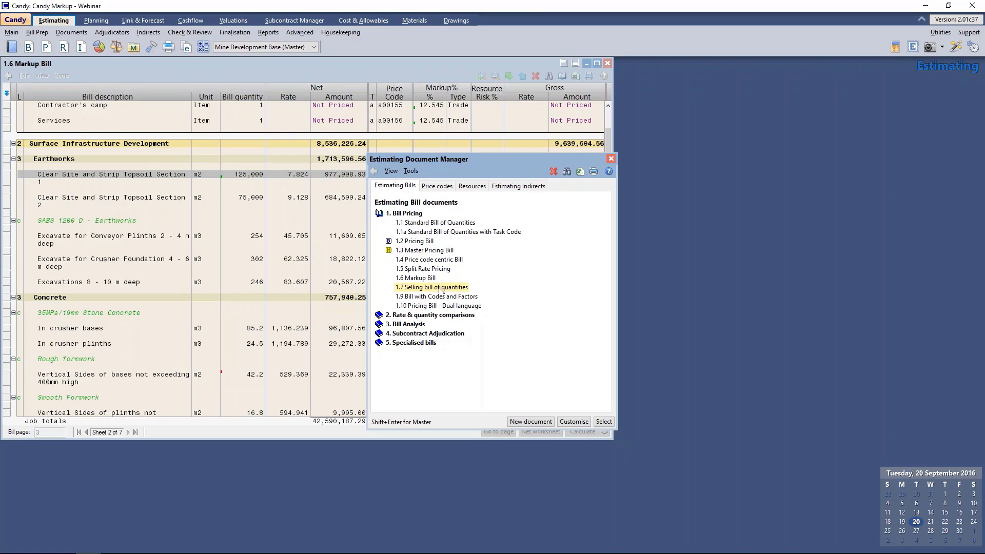
{"action": "double_click", "coordinate": [440, 289]}
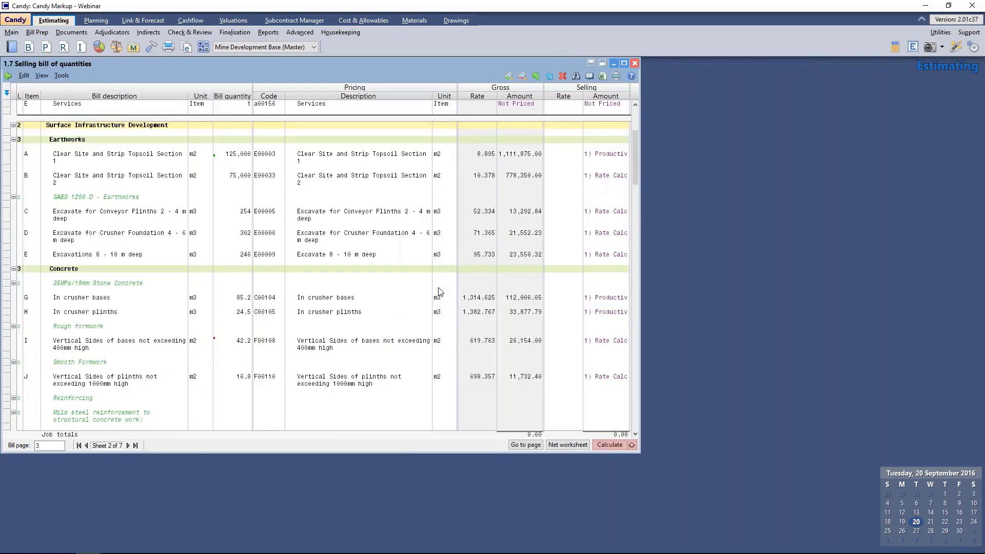
{"action": "left_click", "coordinate": [547, 213]}
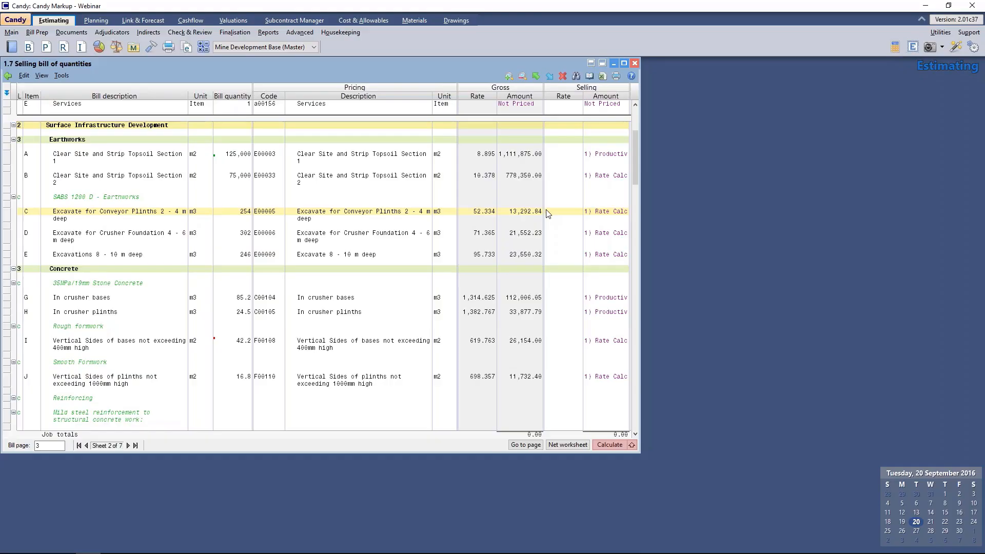
Copy the selling rates from gross for the whole column, overwriting existing unlocked selling rates and including zero gross rates.
{"action": "right_click", "coordinate": [569, 98]}
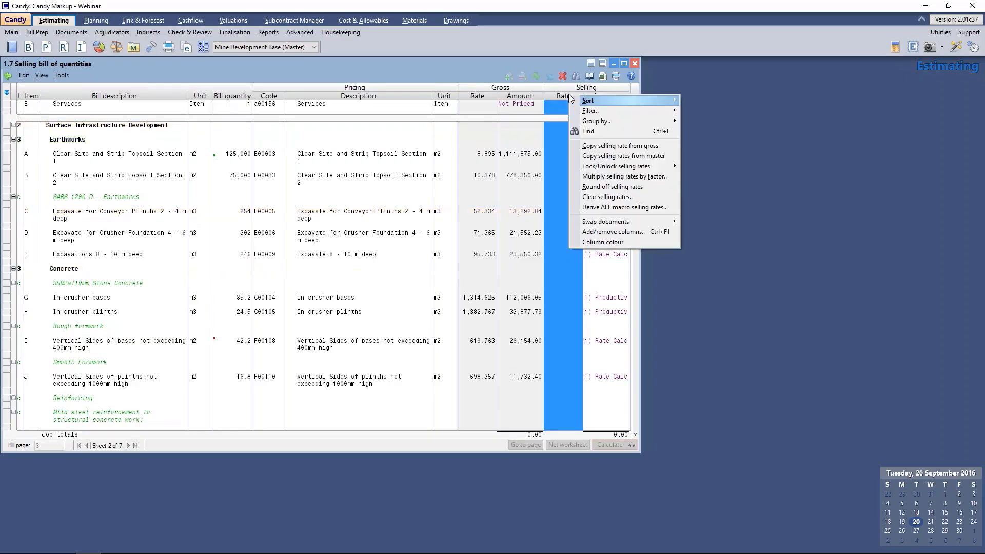
{"action": "left_click", "coordinate": [625, 147]}
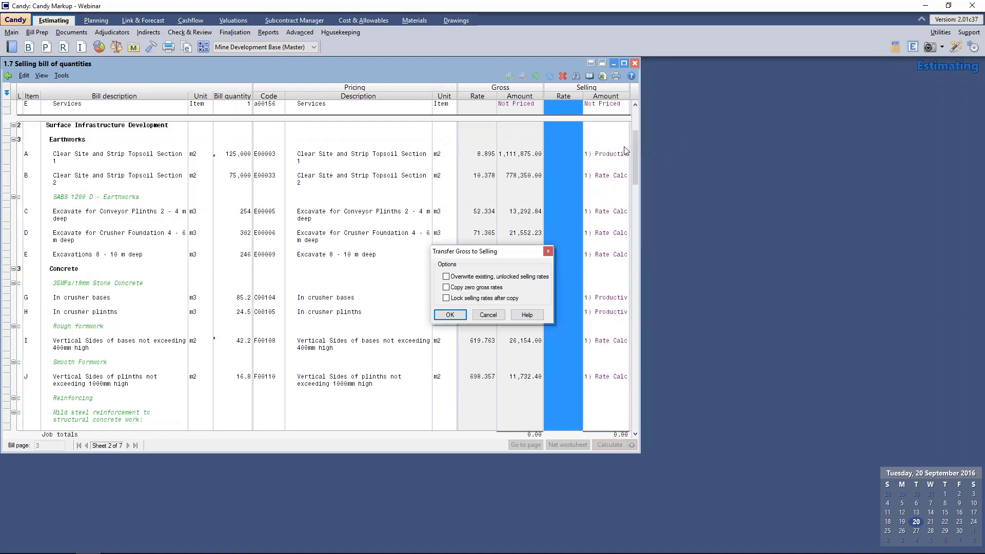
{"action": "left_click", "coordinate": [447, 276]}
{"action": "left_click", "coordinate": [446, 288]}
{"action": "left_click", "coordinate": [445, 314]}
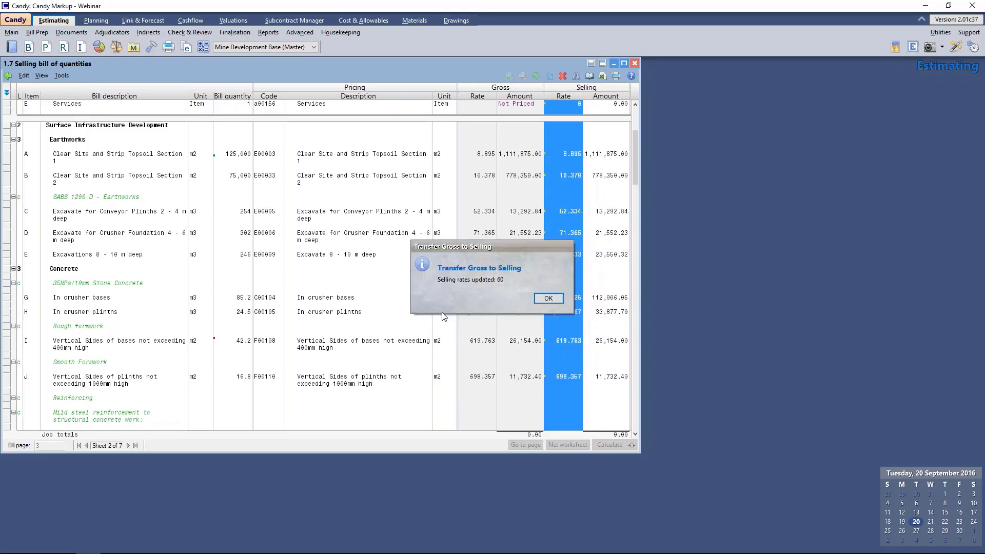
{"action": "left_click", "coordinate": [545, 299]}
{"action": "left_click", "coordinate": [566, 276]}
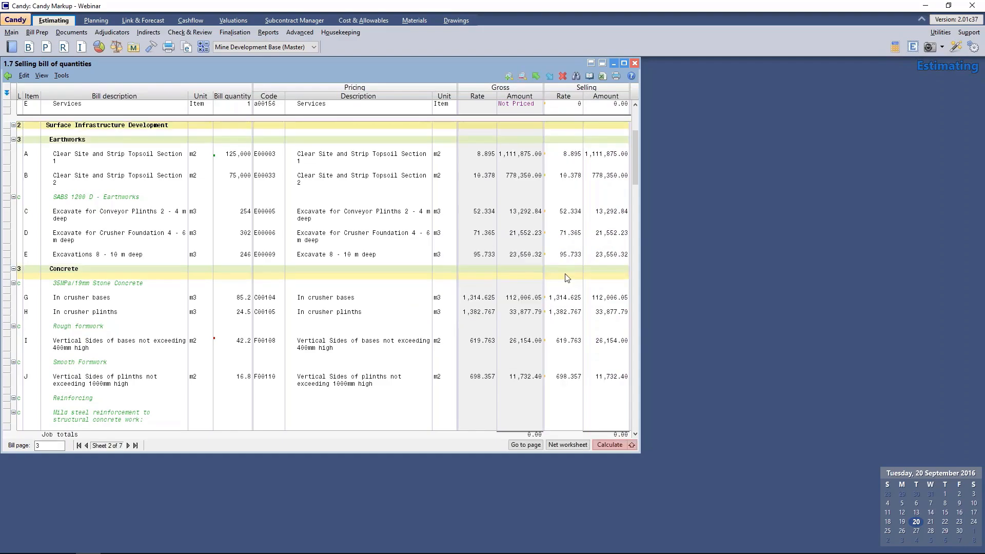